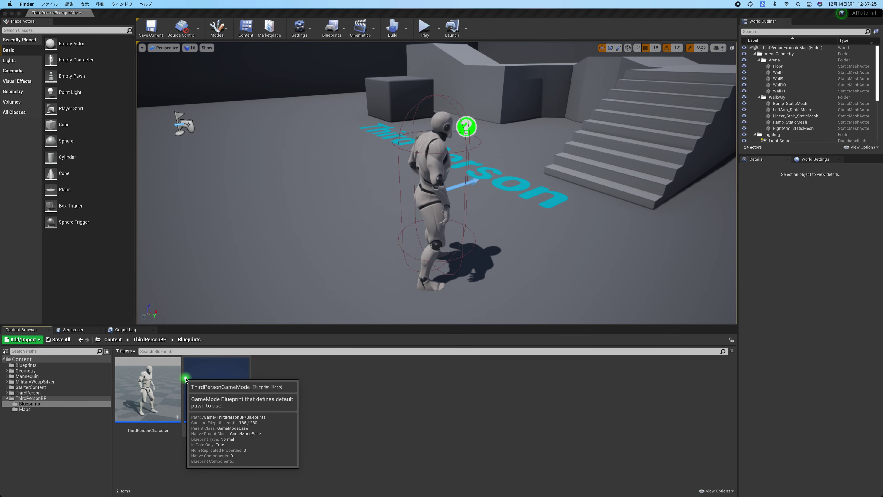
Step: Open the ThirdPersonCharacter Blueprint and add a Spring Arm component via the 'spr' search
{"action": "mouse_move", "coordinate": [151, 381]}
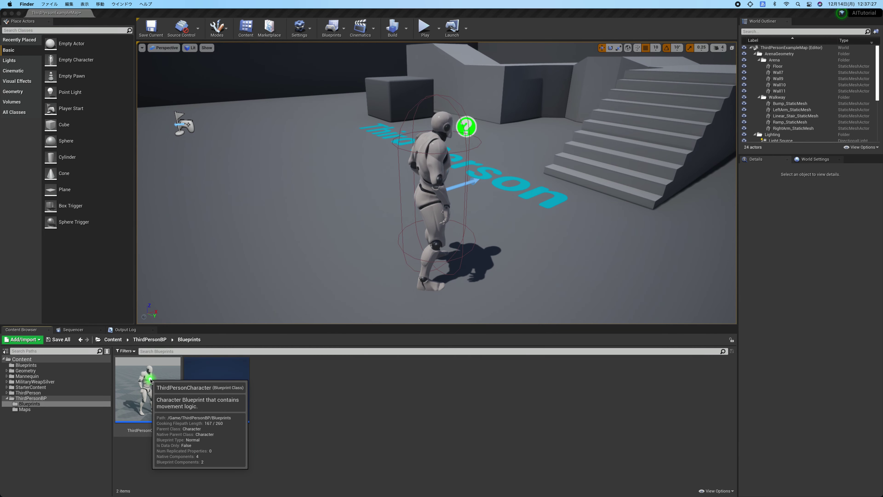
{"action": "double_click", "coordinate": [151, 380]}
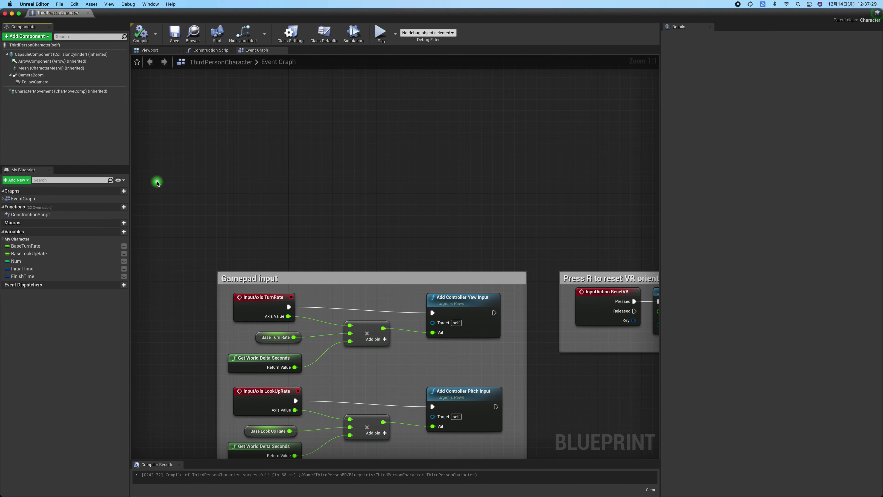
{"action": "left_click", "coordinate": [43, 77]}
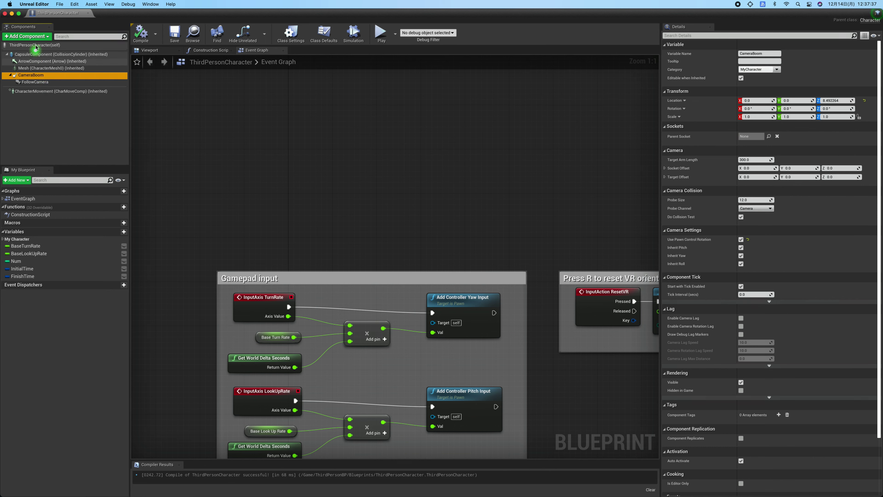
{"action": "left_click", "coordinate": [37, 36]}
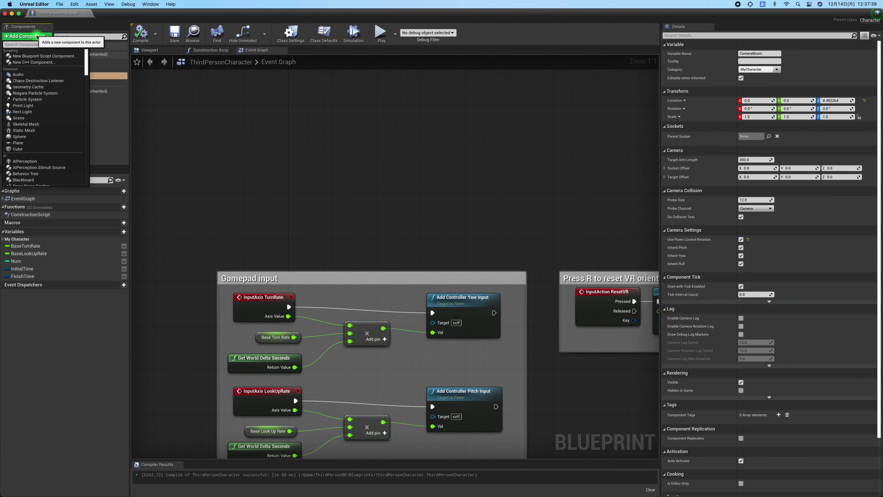
{"action": "type", "text": "spi"}
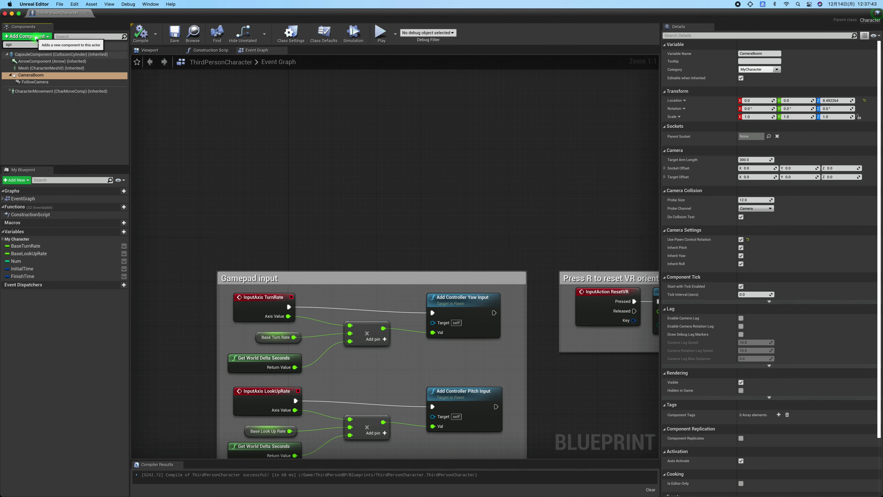
{"action": "key", "text": "BackSpace"}
{"action": "type", "text": "r"}
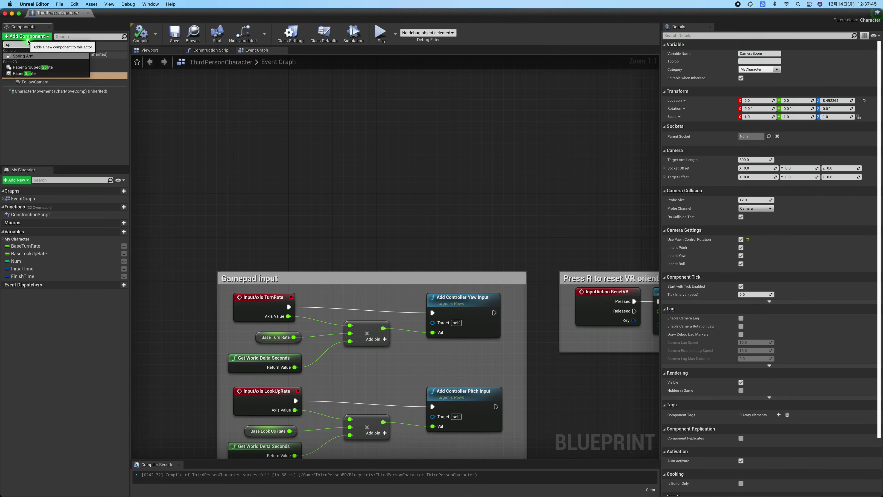
{"action": "left_click", "coordinate": [28, 56]}
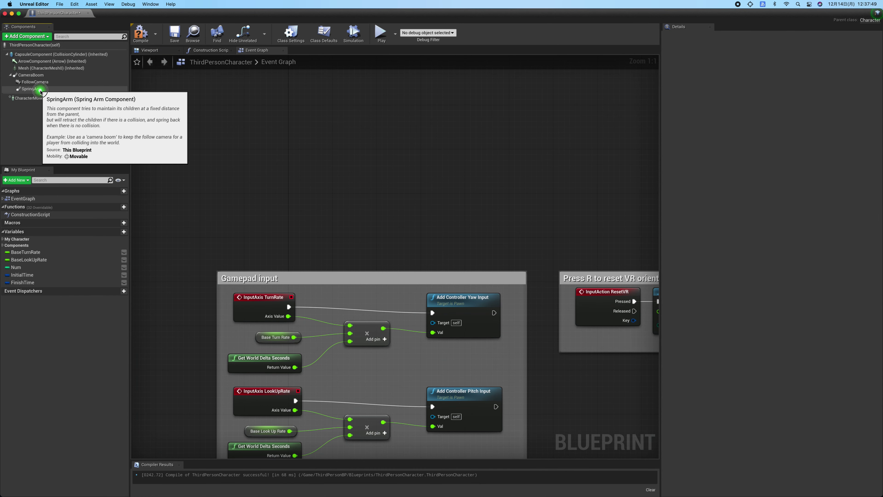
Step: Move SpringArm off CameraBoom so it sits directly under the CapsuleComponent
{"action": "left_click_drag", "start_coordinate": [41, 92], "coordinate": [17, 89]}
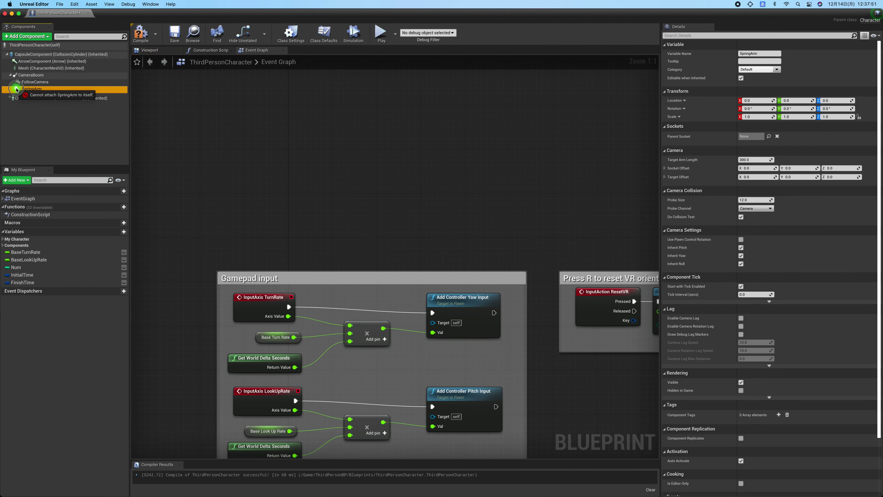
{"action": "left_click_drag", "start_coordinate": [16, 89], "coordinate": [28, 85]}
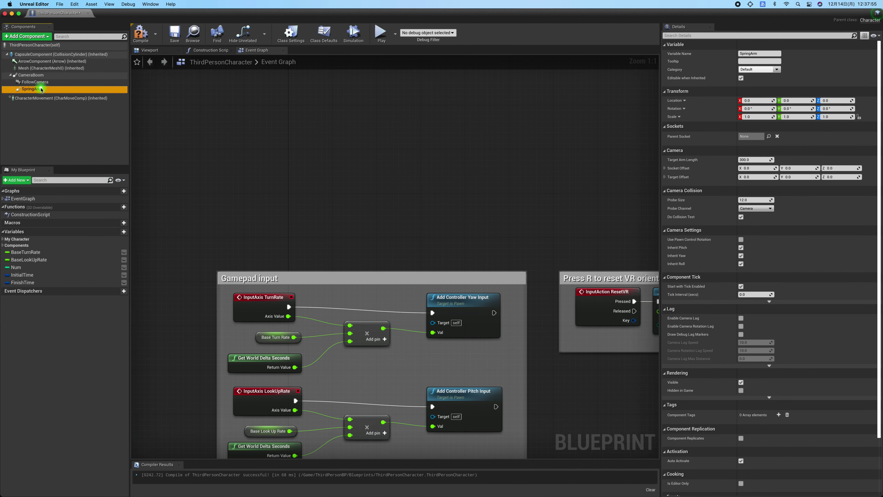
{"action": "left_click_drag", "start_coordinate": [42, 83], "coordinate": [25, 80]}
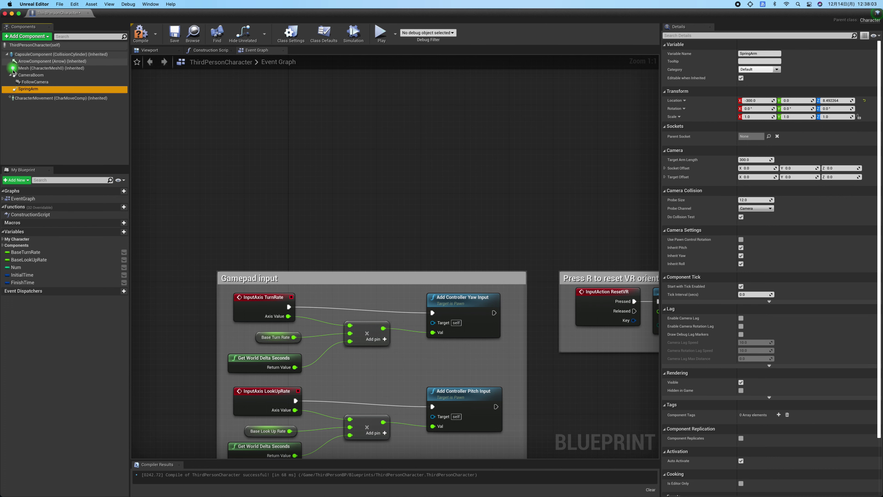
{"action": "left_click", "coordinate": [11, 75]}
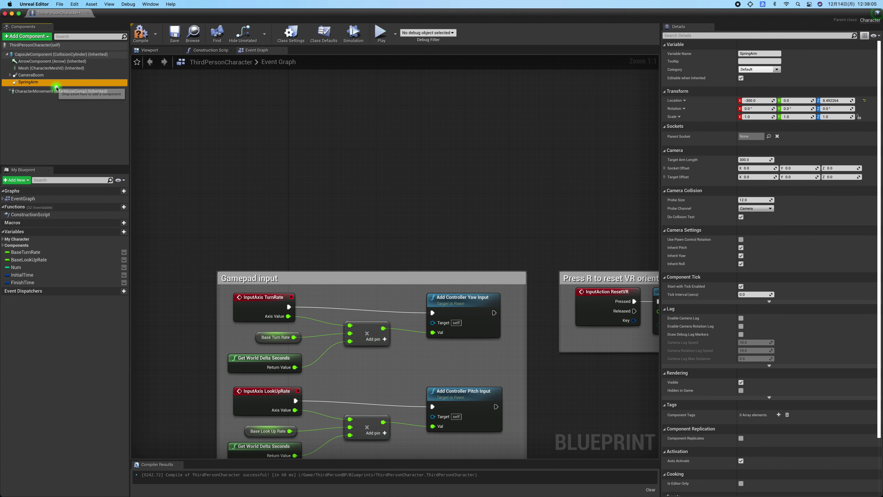
{"action": "left_click", "coordinate": [38, 81]}
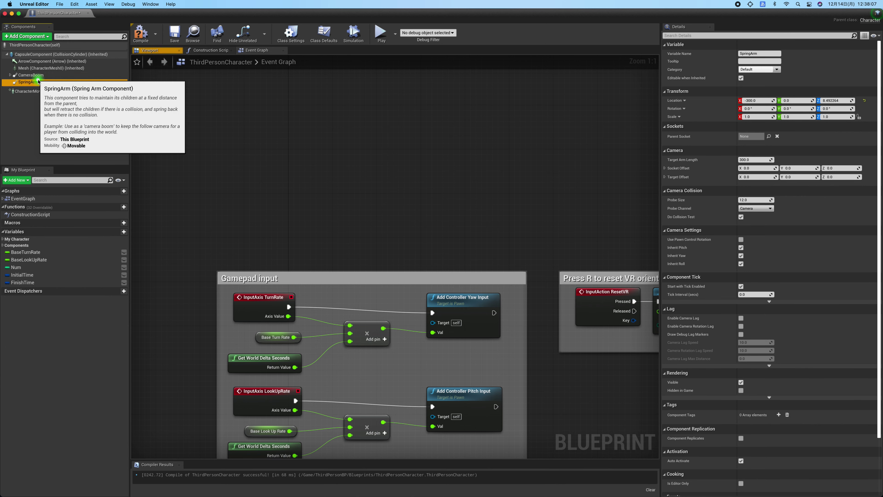
Step: Add a Scene Capture Component 2D under SpringArm, compile, and return to the Content Browser
{"action": "left_click", "coordinate": [43, 37]}
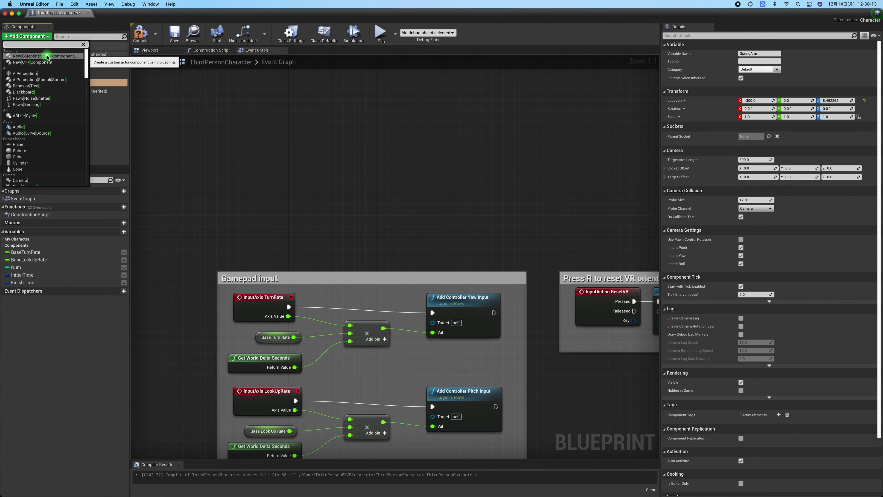
{"action": "type", "text": "2d"}
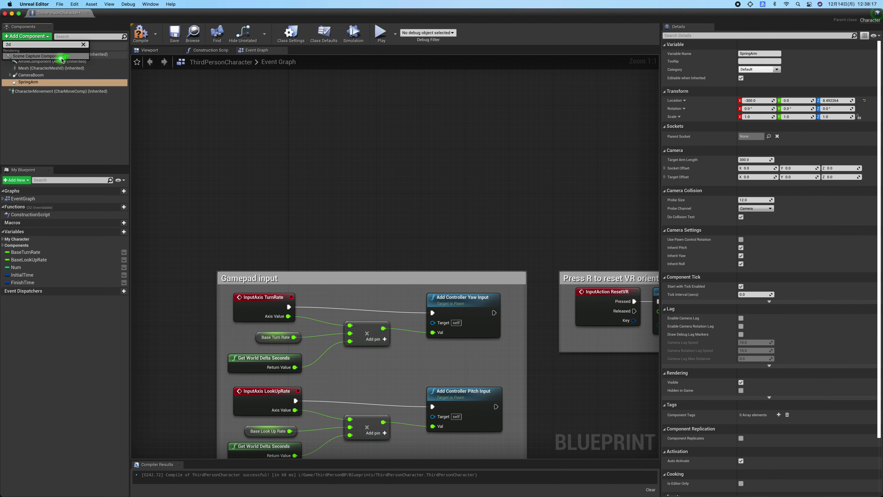
{"action": "left_click", "coordinate": [80, 58]}
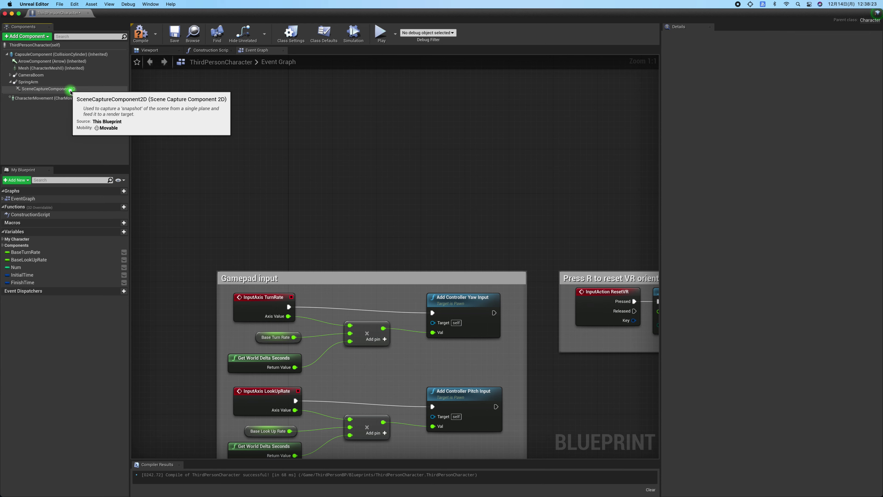
{"action": "left_click", "coordinate": [66, 83]}
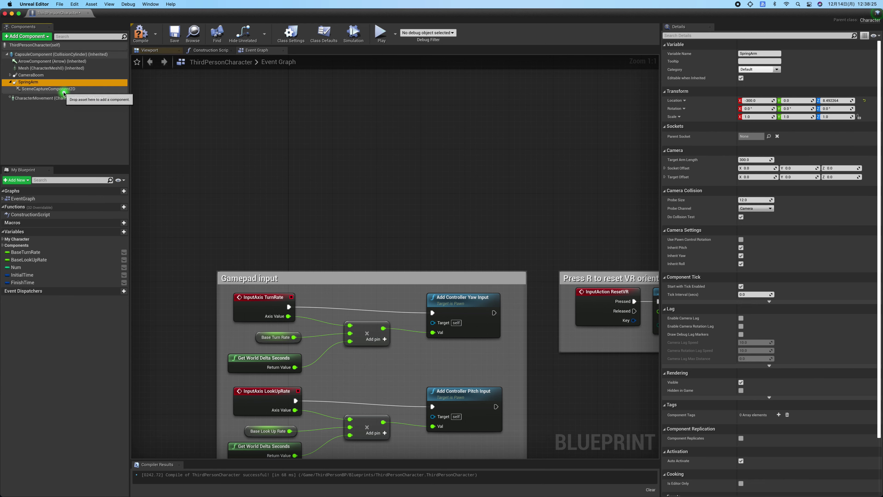
{"action": "left_click", "coordinate": [64, 90]}
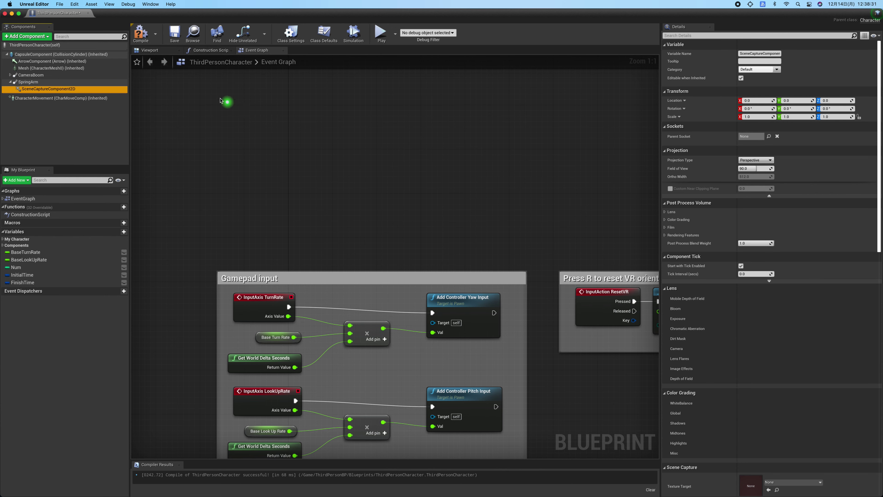
{"action": "left_click", "coordinate": [142, 34]}
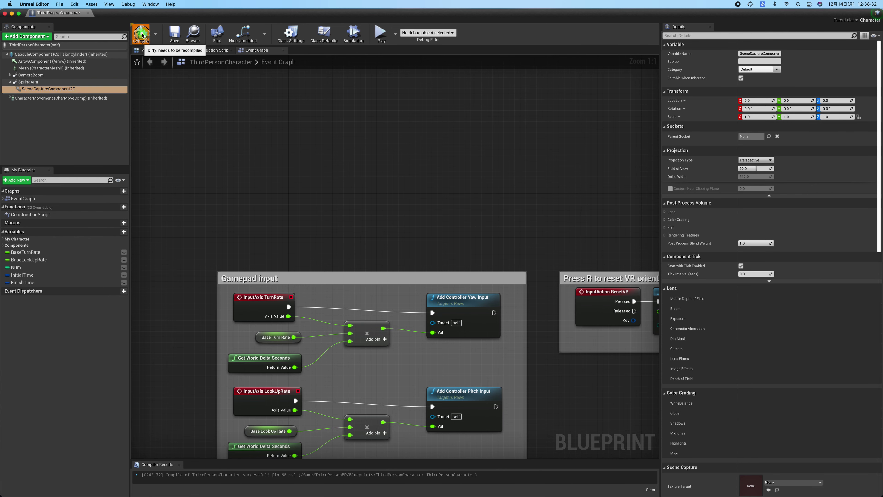
{"action": "left_click", "coordinate": [193, 35]}
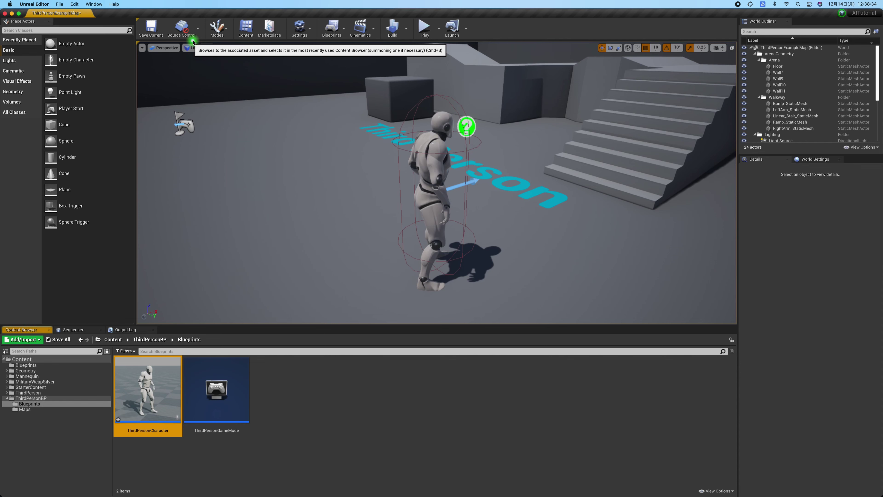
Step: Create a Render Target texture in the Blueprints folder named MinimapRenderTarget2D
{"action": "left_click", "coordinate": [308, 370]}
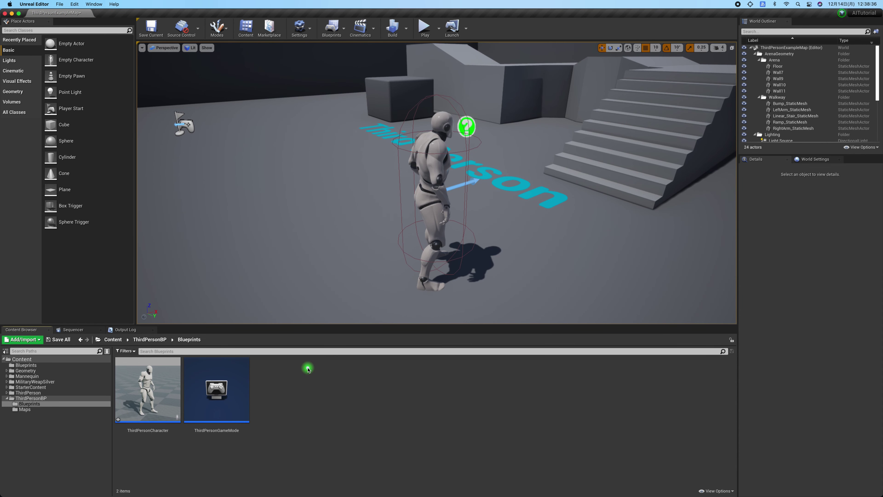
{"action": "right_click", "coordinate": [280, 380]}
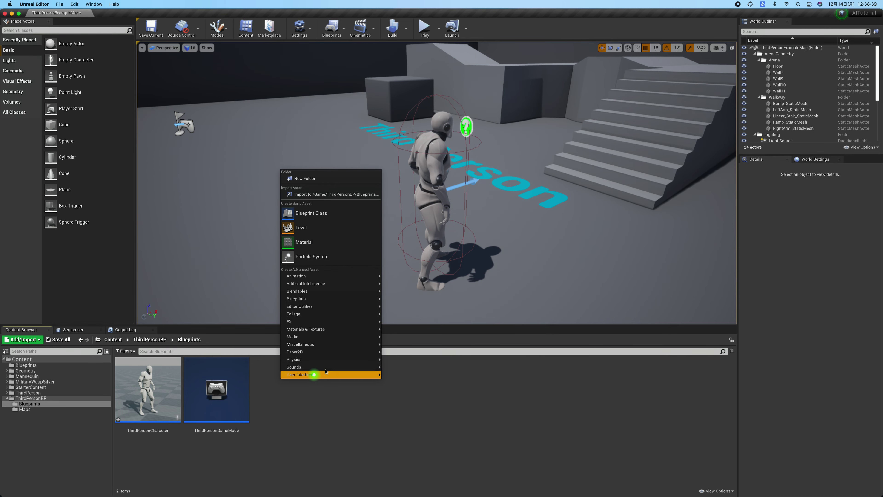
{"action": "mouse_move", "coordinate": [351, 331]}
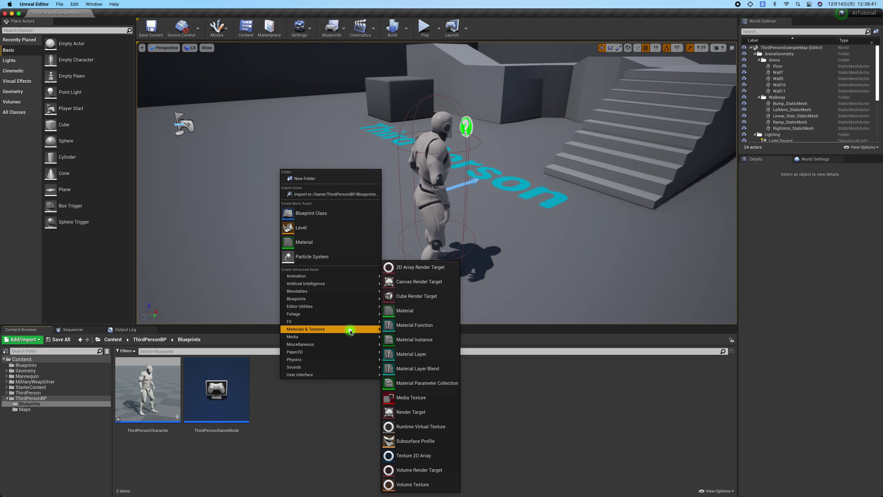
{"action": "left_click", "coordinate": [442, 414]}
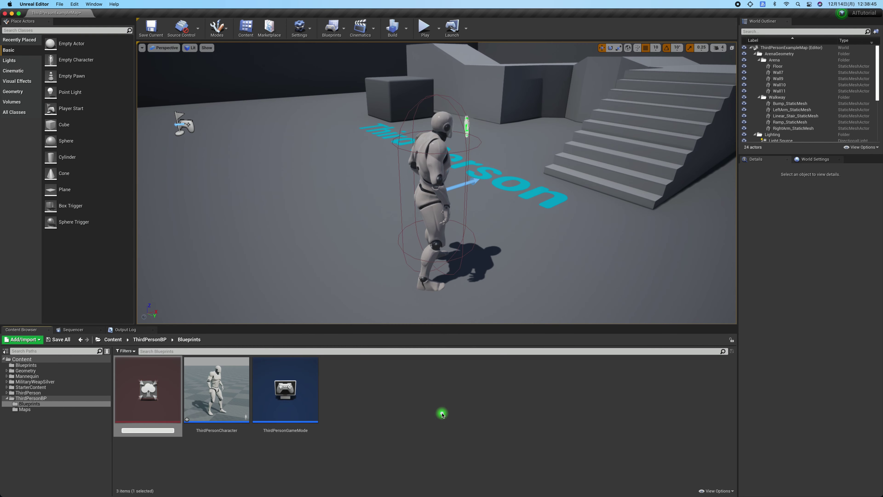
{"action": "key", "text": "Left"}
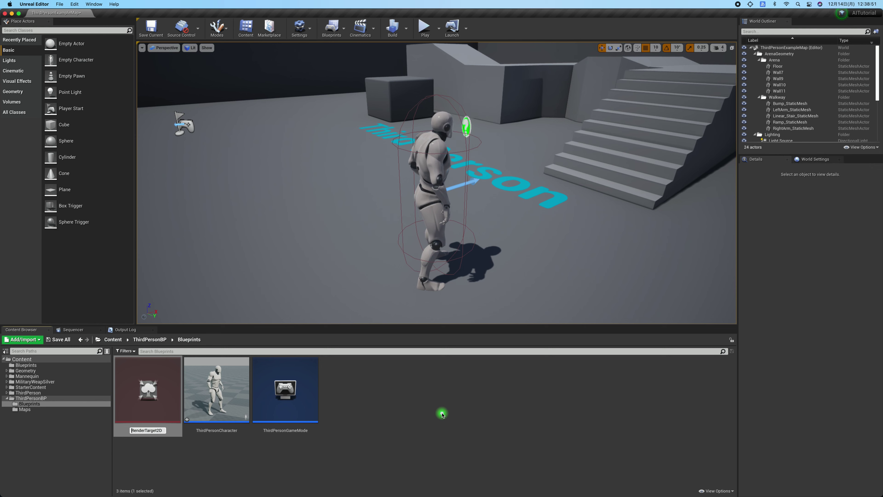
{"action": "type", "text": "Minim"}
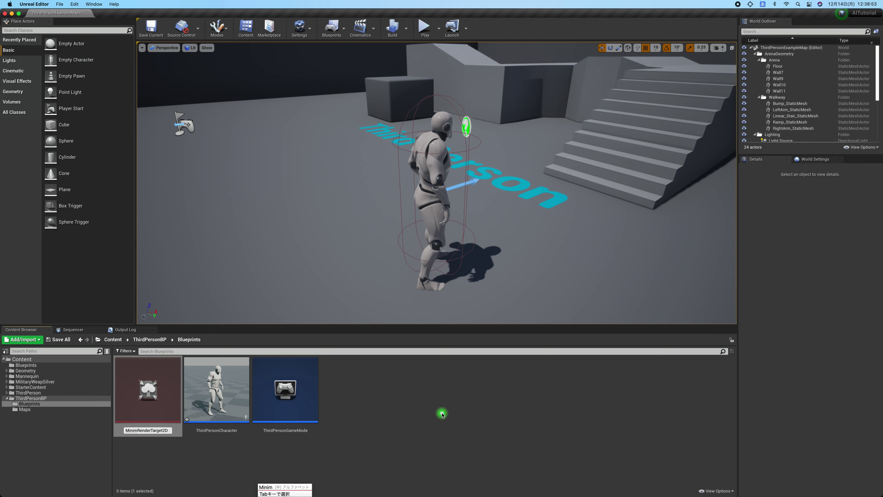
{"action": "key", "text": "BackSpace"}
{"action": "key", "text": "BackSpace"}
{"action": "key", "text": "BackSpace"}
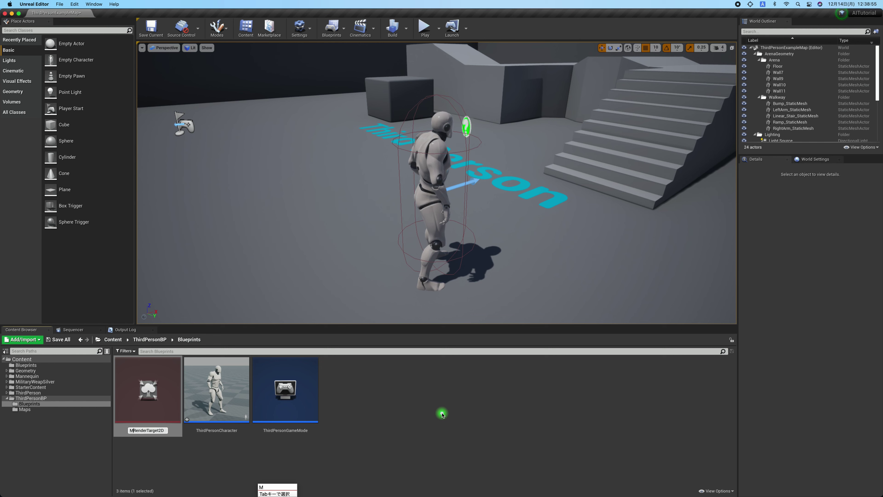
{"action": "key", "text": "BackSpace"}
{"action": "key", "text": "BackSpace"}
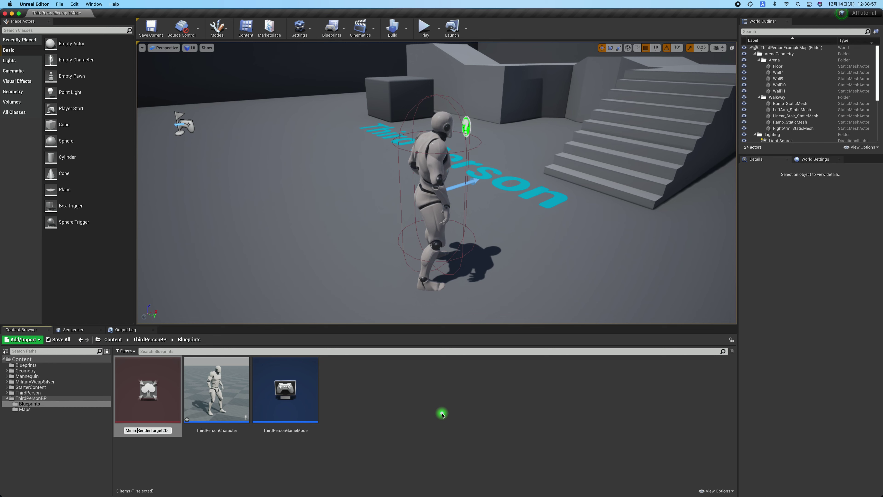
{"action": "key", "text": "Return"}
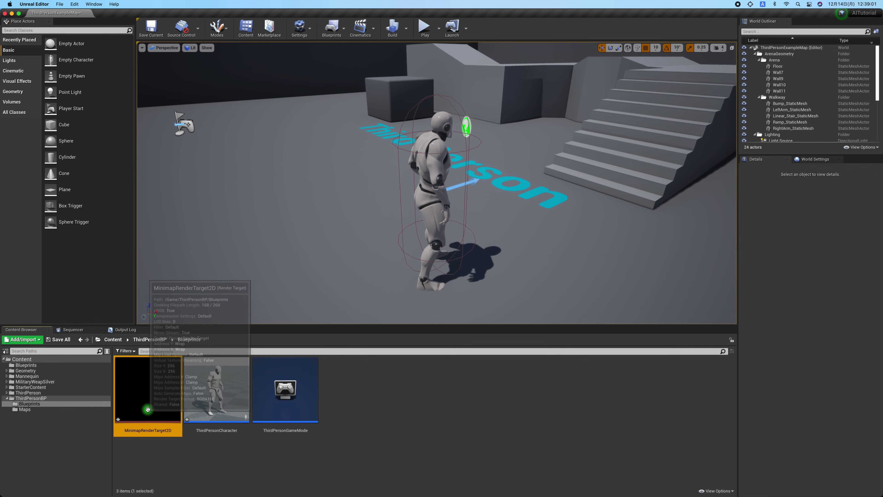
Step: Create a material from MinimapRenderTarget2D, keeping the default name MinimapRenderTarget2D_Mat
{"action": "right_click", "coordinate": [143, 393]}
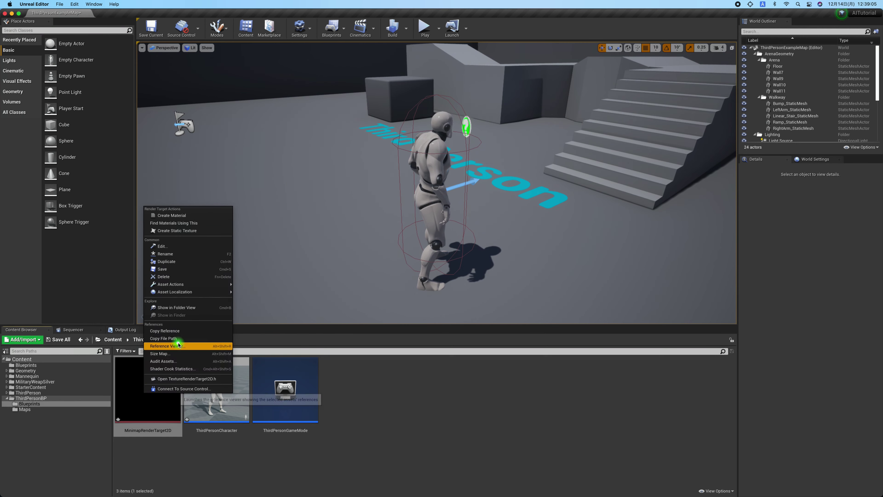
{"action": "mouse_move", "coordinate": [182, 284]}
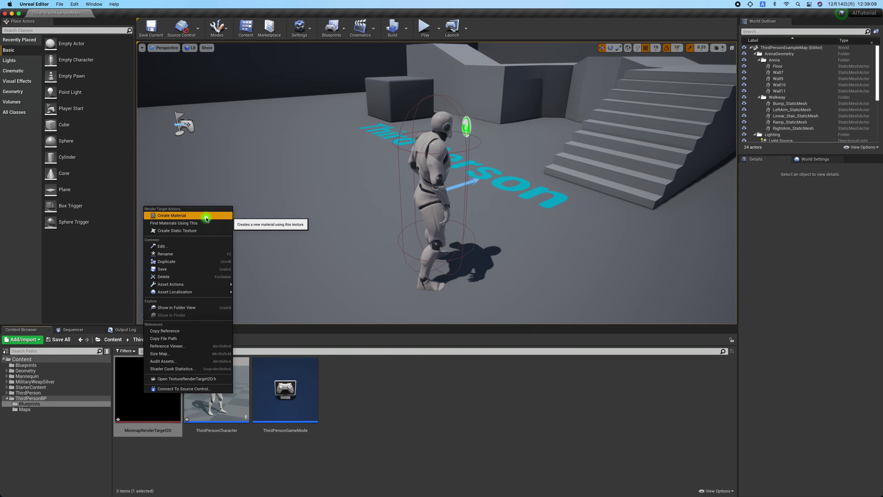
{"action": "left_click", "coordinate": [206, 216]}
{"action": "left_click", "coordinate": [223, 450]}
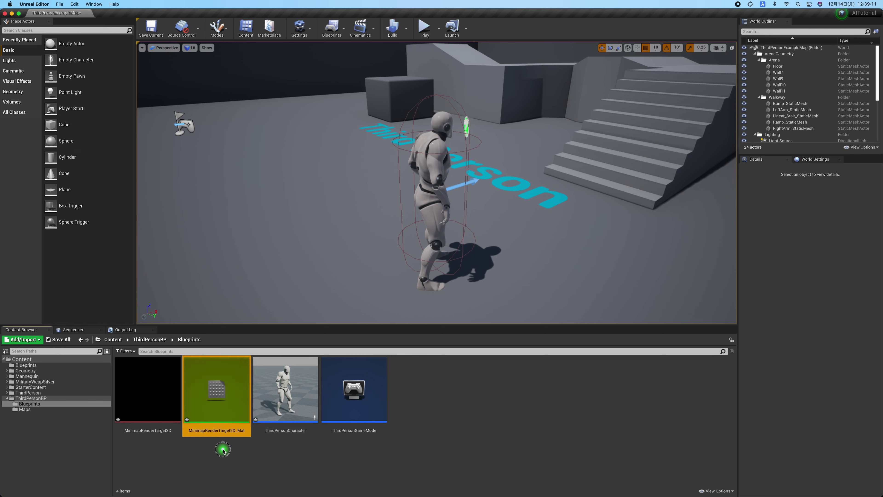
{"action": "left_click", "coordinate": [281, 459]}
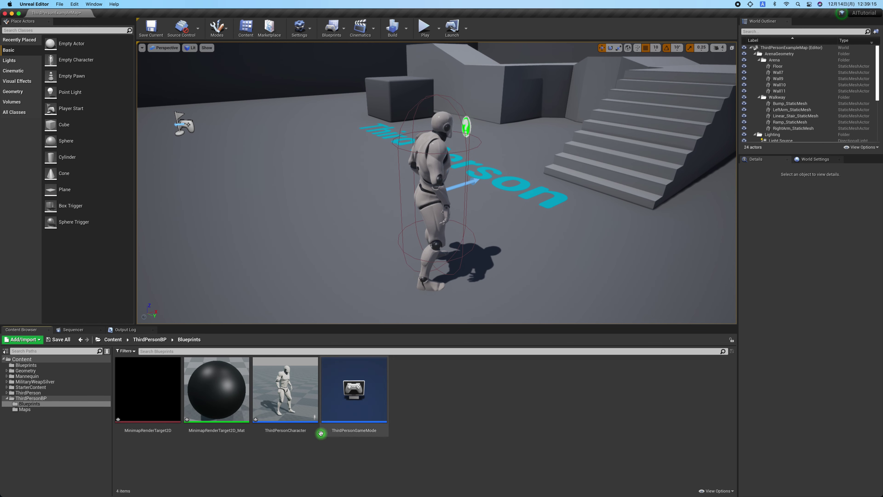
Step: Reopen ThirdPersonCharacter with SpringArm selected and the Viewport preview showing
{"action": "double_click", "coordinate": [297, 387]}
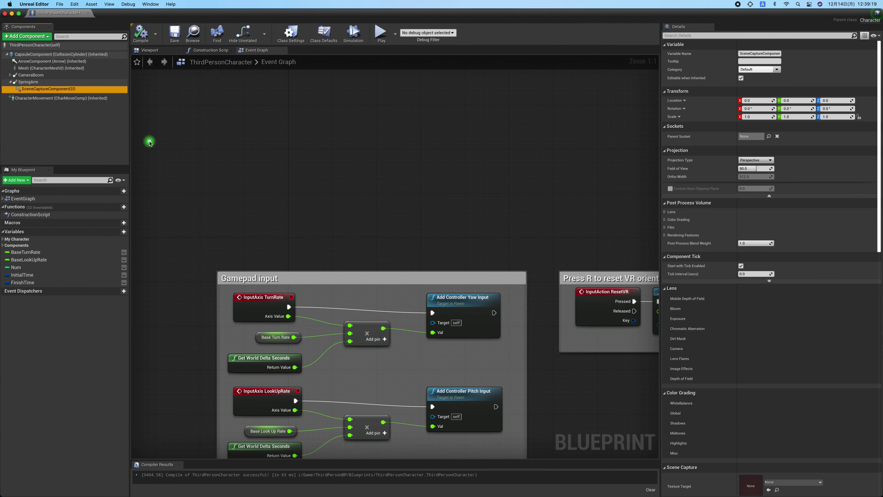
{"action": "left_click", "coordinate": [79, 82]}
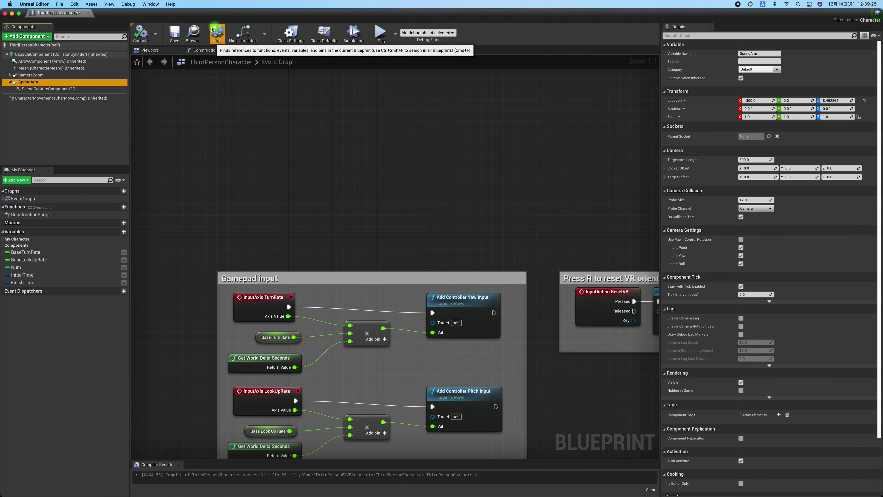
{"action": "left_click", "coordinate": [149, 50]}
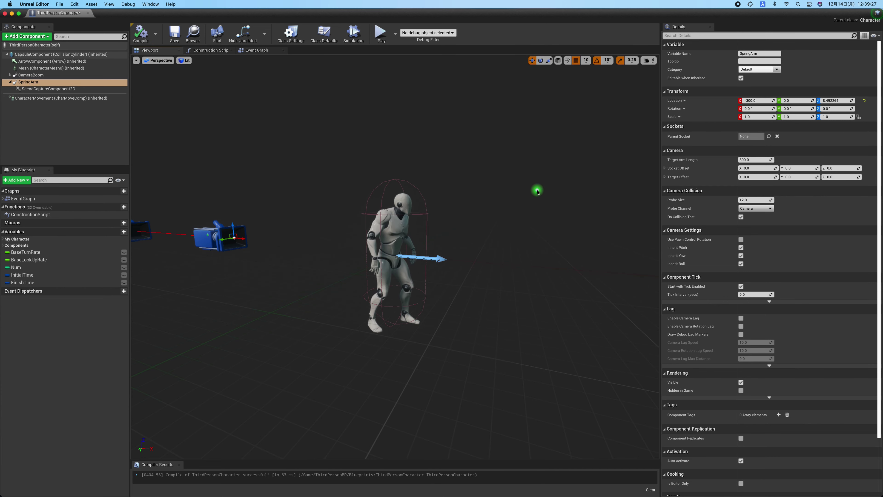
Step: Give the SpringArm a -90° Y rotation, leaving its socket offset Y at 0
{"action": "left_click", "coordinate": [804, 168]}
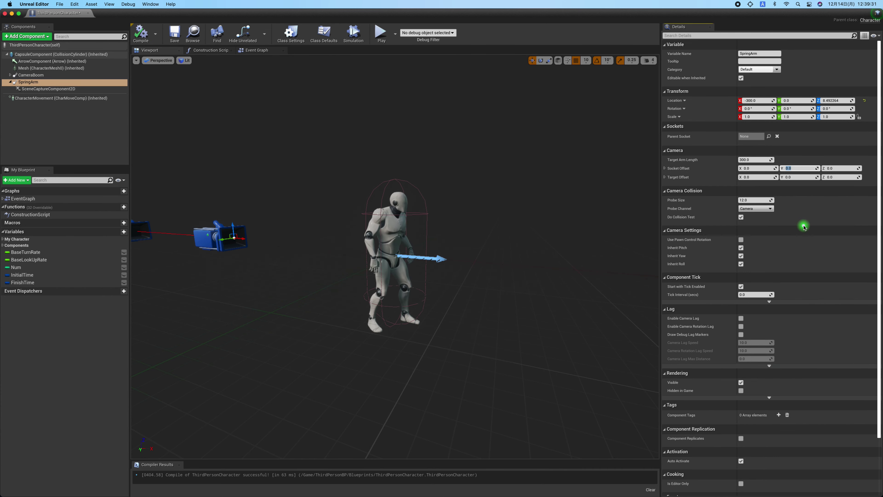
{"action": "type", "text": "-90"}
{"action": "key", "text": "Return"}
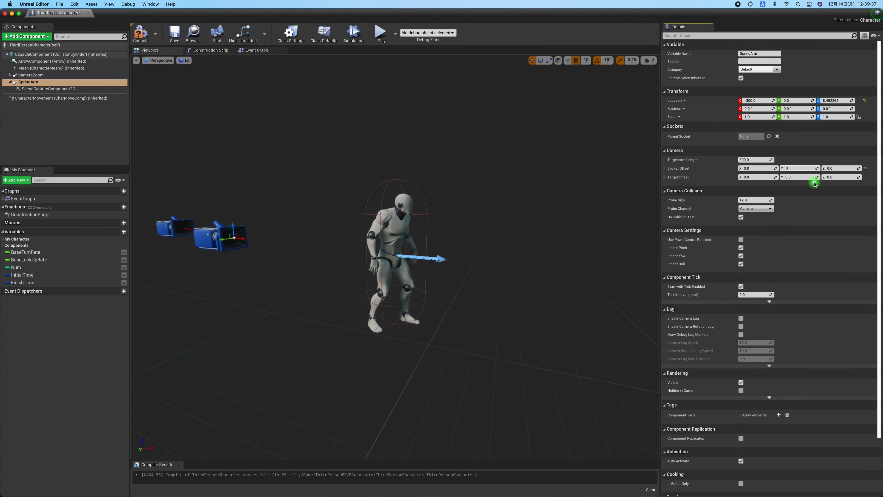
{"action": "key", "text": "Return"}
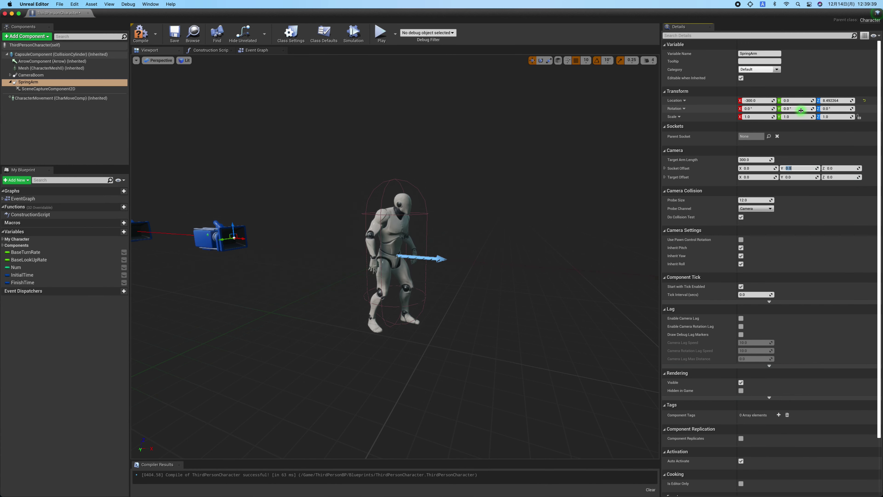
{"action": "left_click", "coordinate": [801, 110]}
{"action": "type", "text": "-90"}
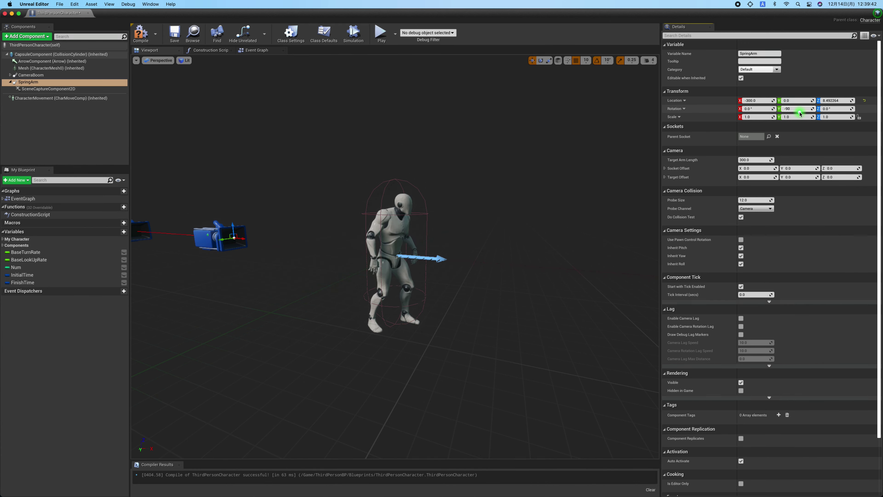
{"action": "key", "text": "Return"}
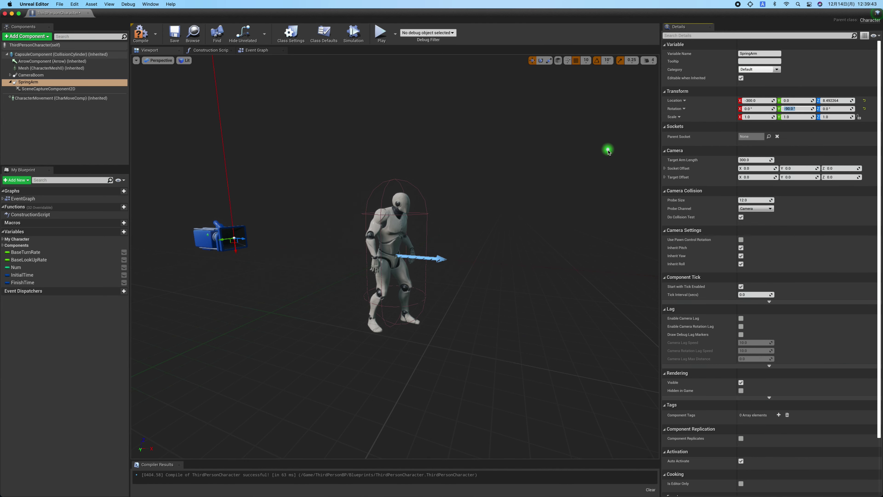
Step: Set the SpringArm's X and Z location to 0, then check the SceneCaptureComponent2D
{"action": "left_click", "coordinate": [759, 101]}
{"action": "type", "text": "0"}
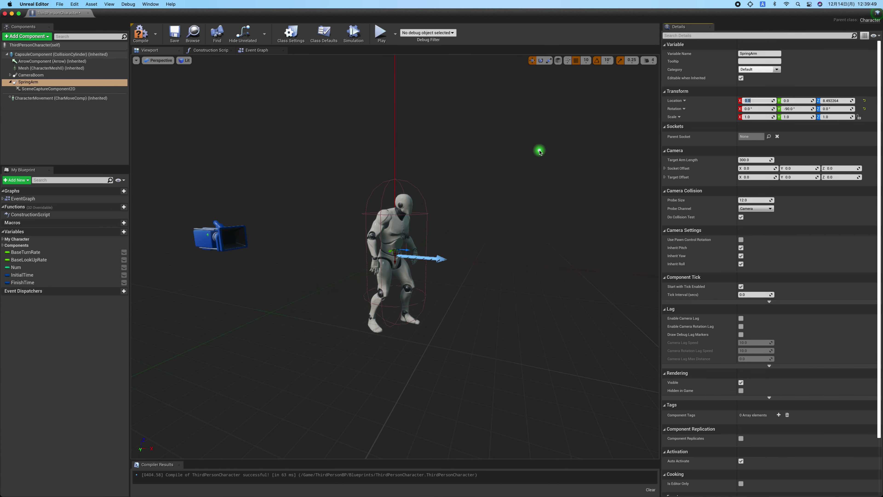
{"action": "scroll", "coordinate": [539, 152], "scroll_direction": "down", "scroll_amount": 5}
{"action": "scroll", "coordinate": [539, 152], "scroll_direction": "up", "scroll_amount": 1}
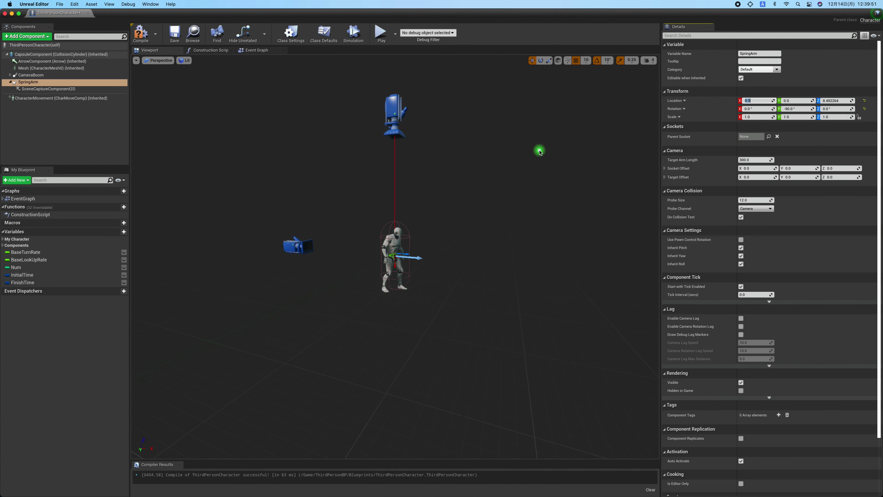
{"action": "left_click", "coordinate": [834, 101]}
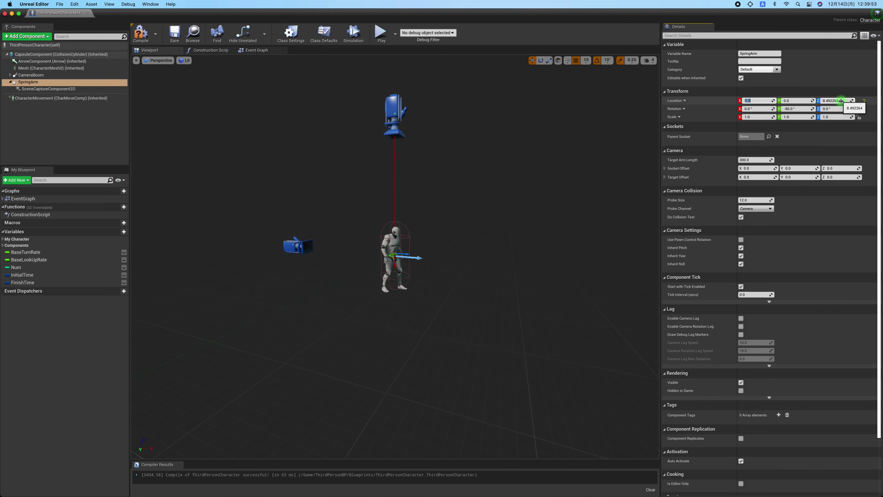
{"action": "type", "text": "0"}
{"action": "key", "text": "Return"}
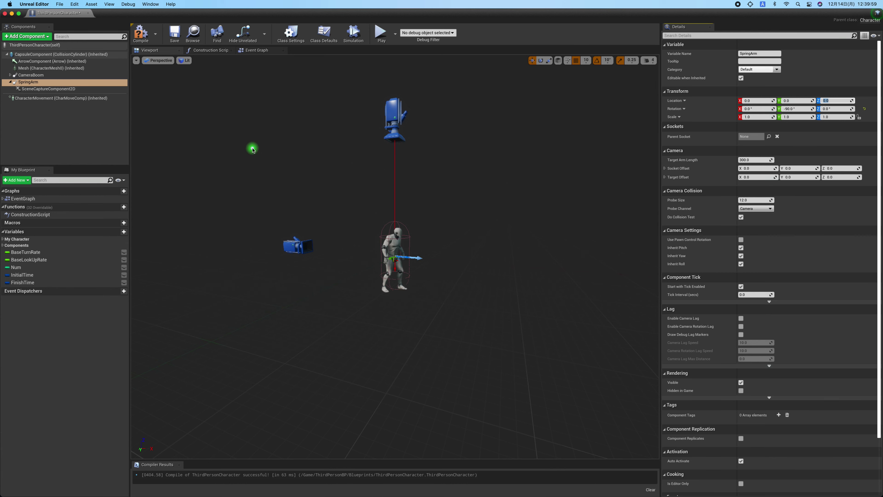
{"action": "left_click", "coordinate": [87, 90]}
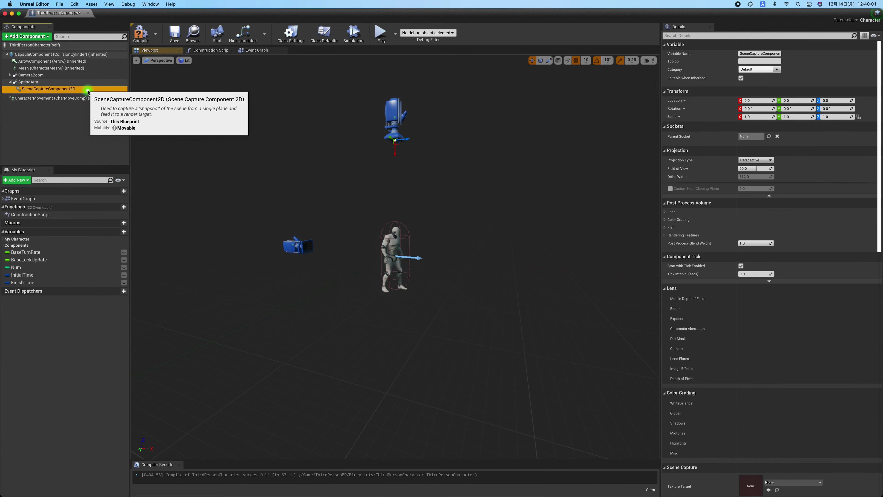
{"action": "key", "text": "Up"}
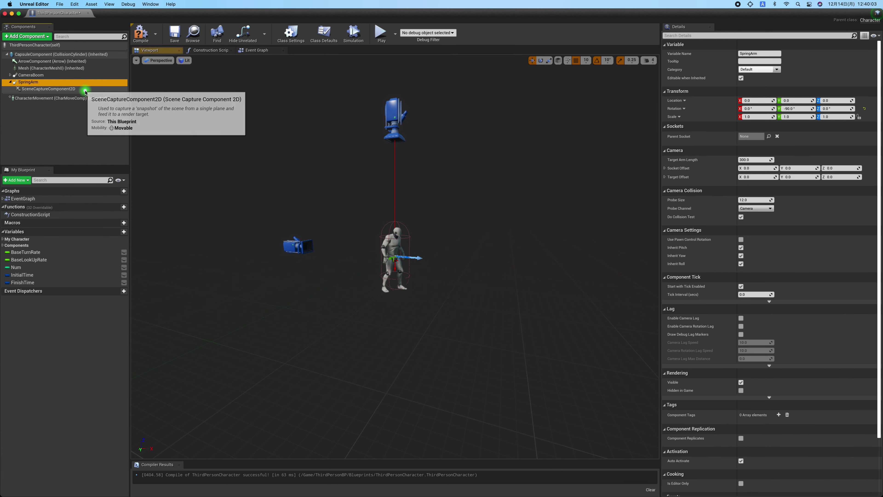
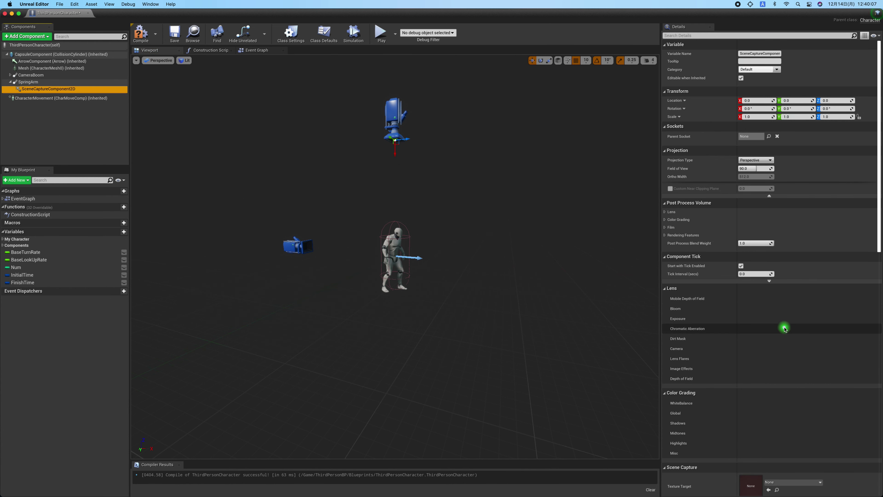
Step: Open the Scene Capture Texture Target picker to show MinimapRenderTarget2D
{"action": "scroll", "coordinate": [760, 328], "scroll_direction": "down", "scroll_amount": 5}
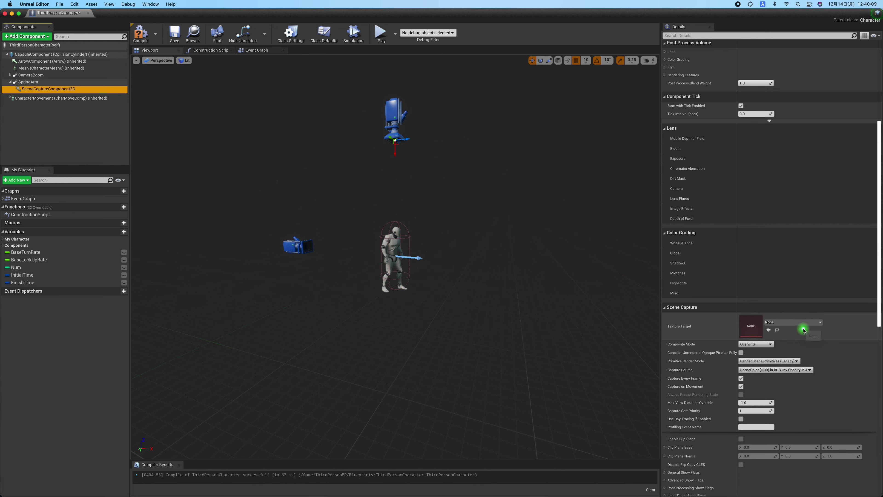
{"action": "left_click", "coordinate": [804, 327]}
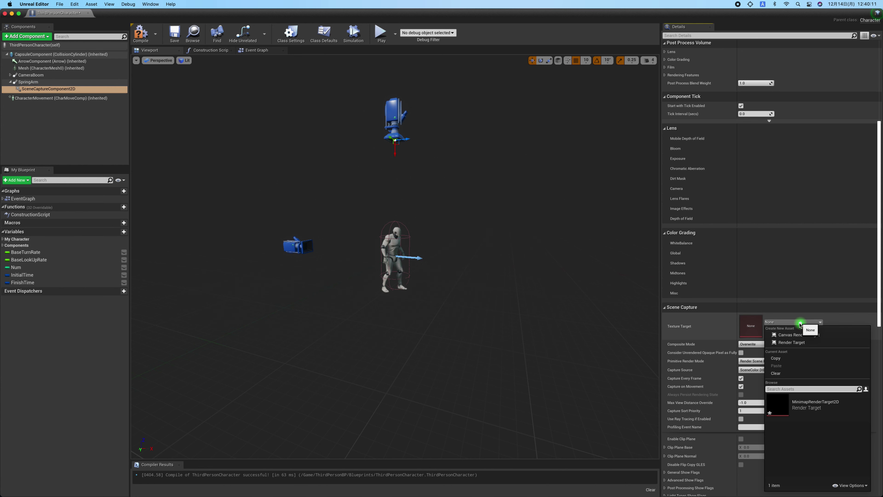
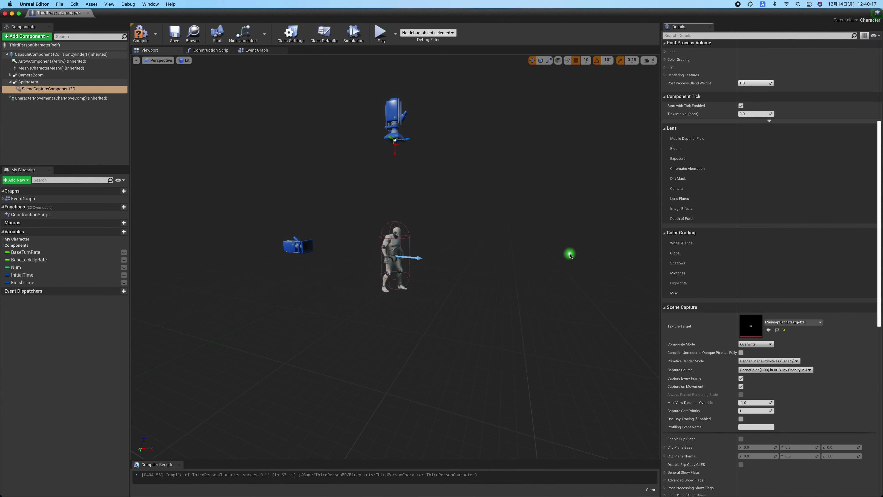
Step: Compile and save the ThirdPersonCharacter Blueprint, then close its editor
{"action": "left_click", "coordinate": [141, 33]}
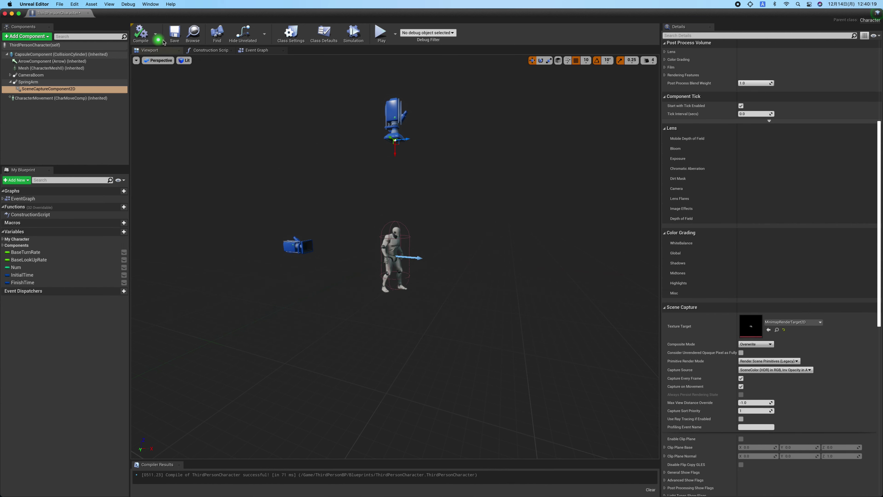
{"action": "left_click", "coordinate": [179, 40]}
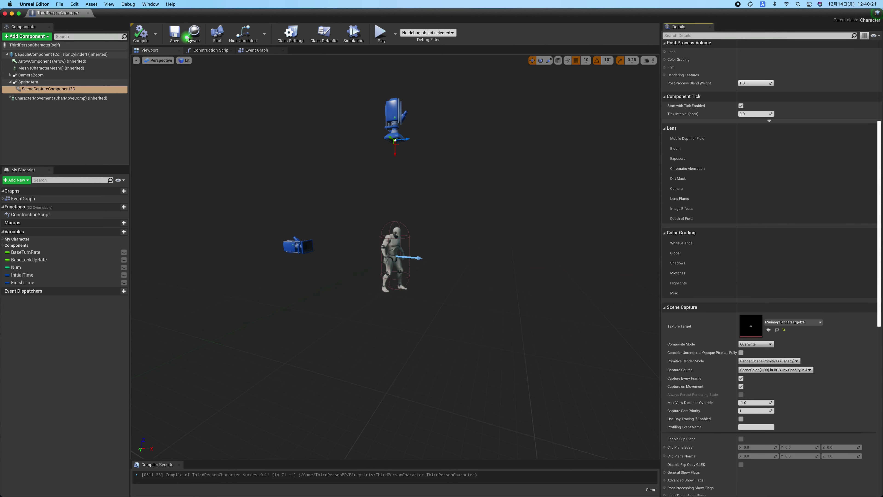
{"action": "key", "text": "super+w"}
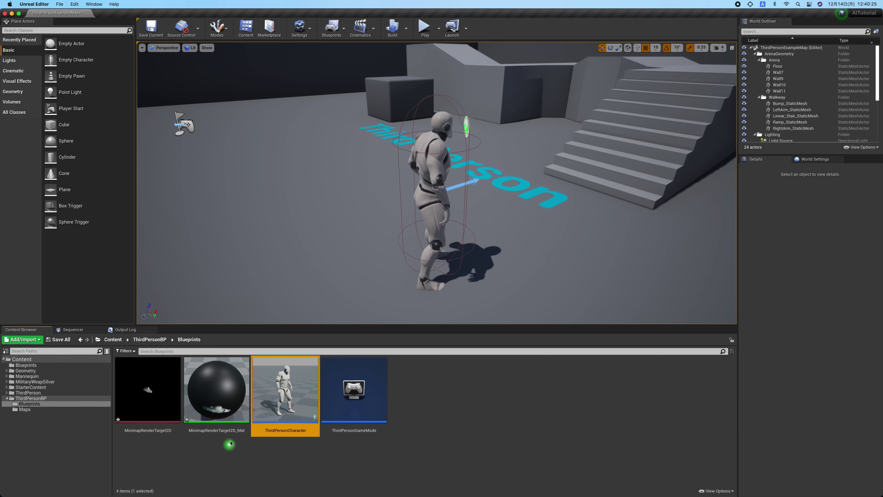
Step: In MinimapRenderTarget2D_Mat, set the Material Domain to User Interface
{"action": "double_click", "coordinate": [231, 399]}
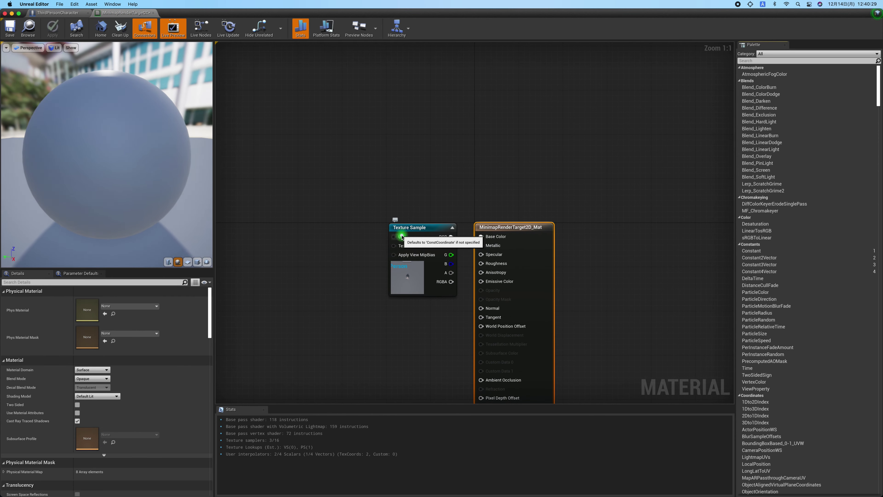
{"action": "left_click", "coordinate": [438, 228]}
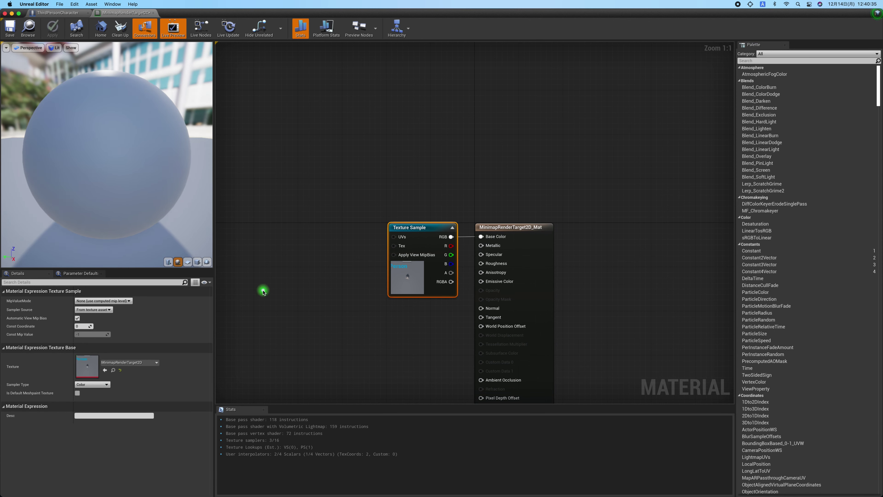
{"action": "left_click", "coordinate": [287, 290]}
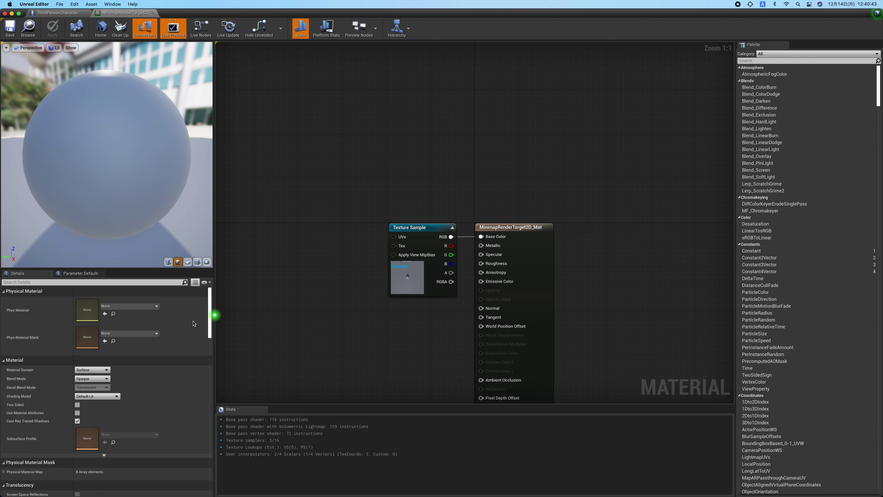
{"action": "left_click", "coordinate": [103, 370]}
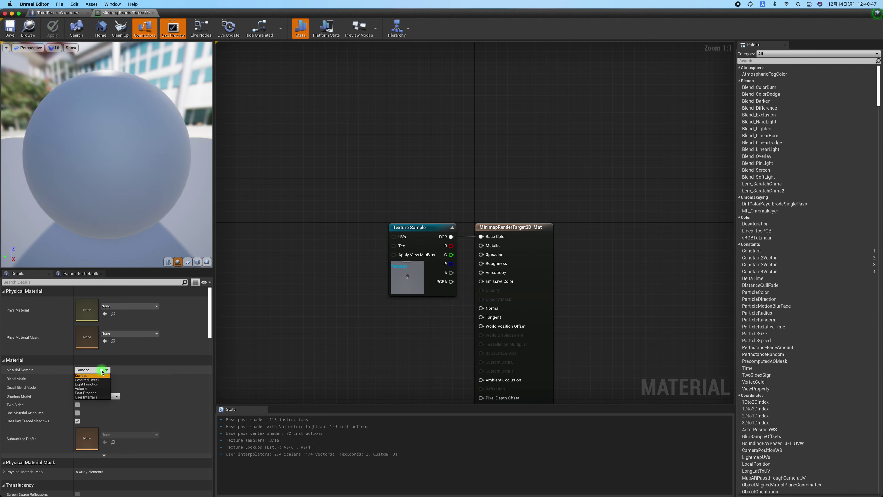
{"action": "left_click", "coordinate": [103, 396]}
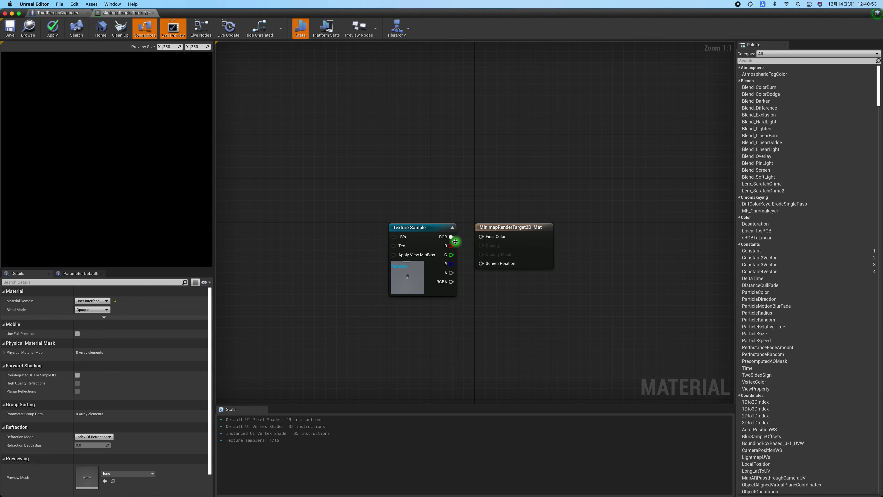
Step: Wire the Texture Sample's RGB output into Final Color and return to the Content Browser
{"action": "left_click_drag", "start_coordinate": [451, 237], "coordinate": [482, 238]}
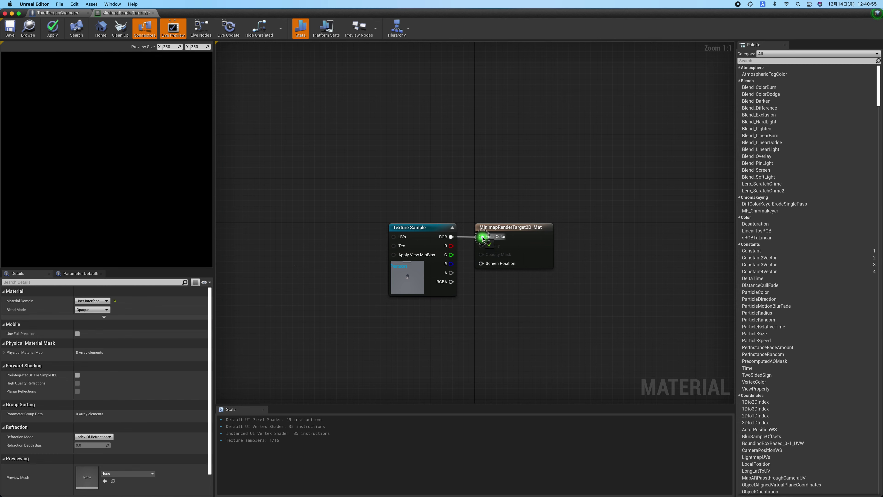
{"action": "left_click", "coordinate": [366, 228]}
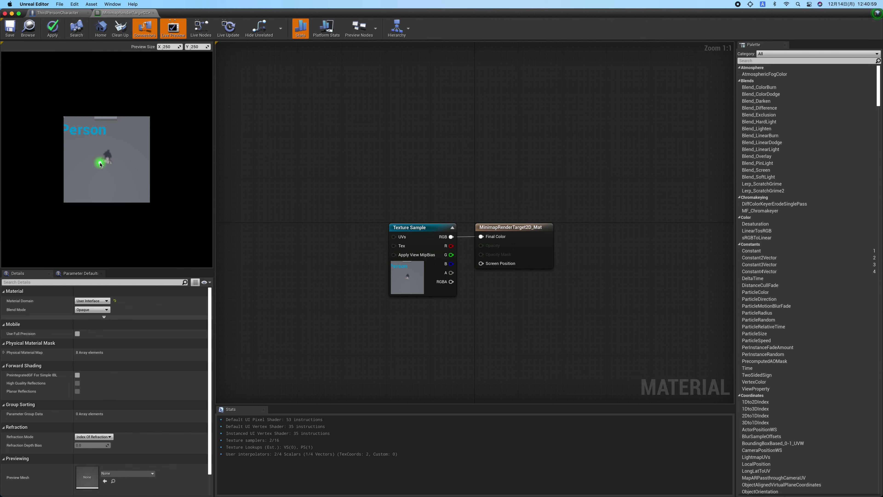
{"action": "left_click", "coordinate": [29, 36]}
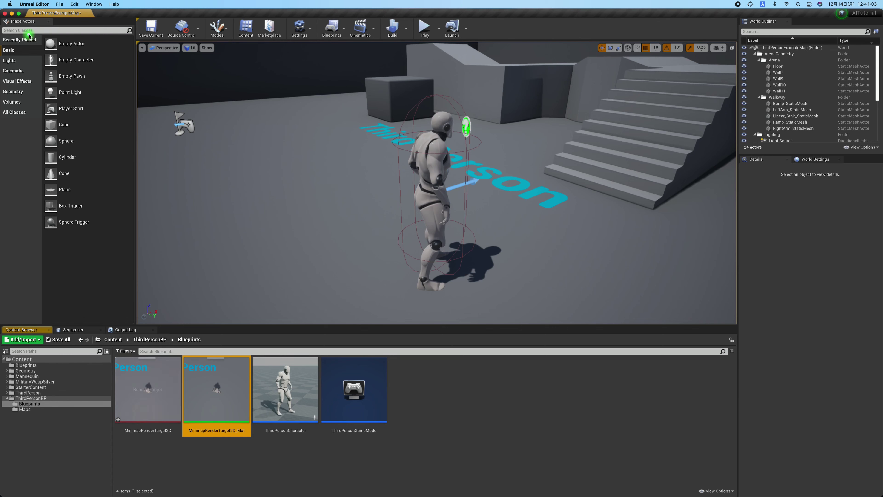
Step: Create a Widget Blueprint named MinimapWidget in the Blueprints folder and open it
{"action": "right_click", "coordinate": [423, 400]}
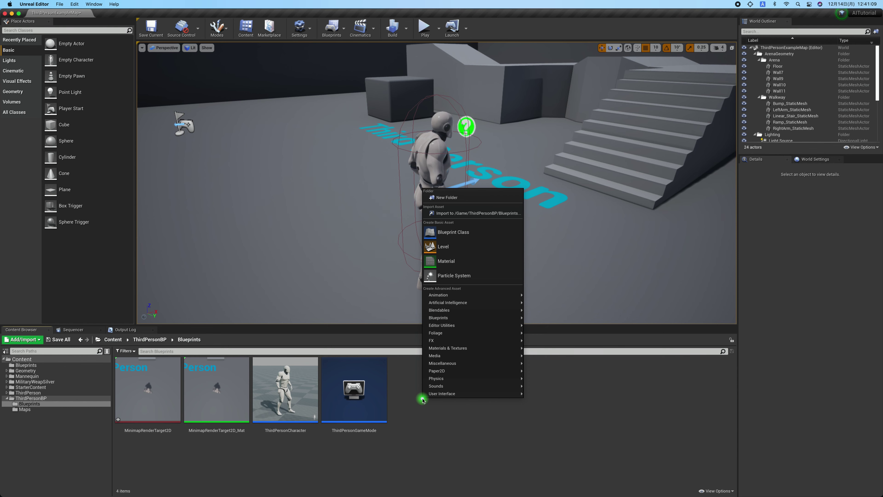
{"action": "mouse_move", "coordinate": [476, 395]}
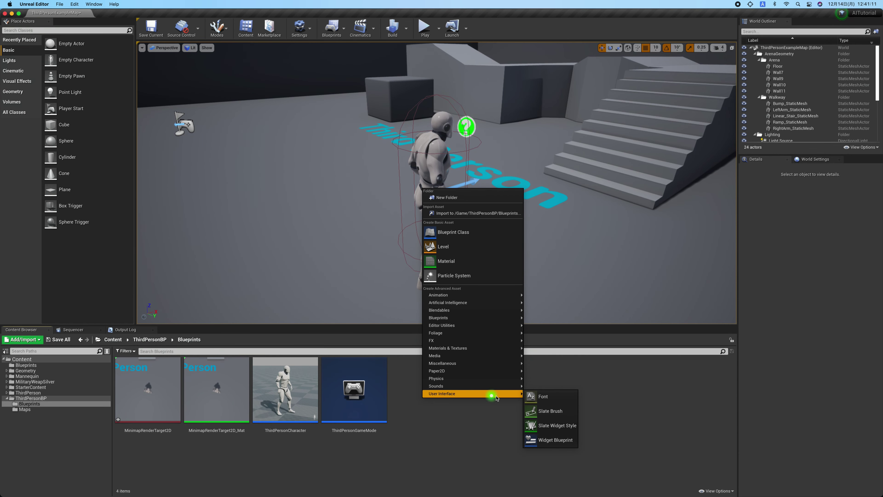
{"action": "left_click", "coordinate": [568, 441]}
{"action": "type", "text": "MinimapWidget"}
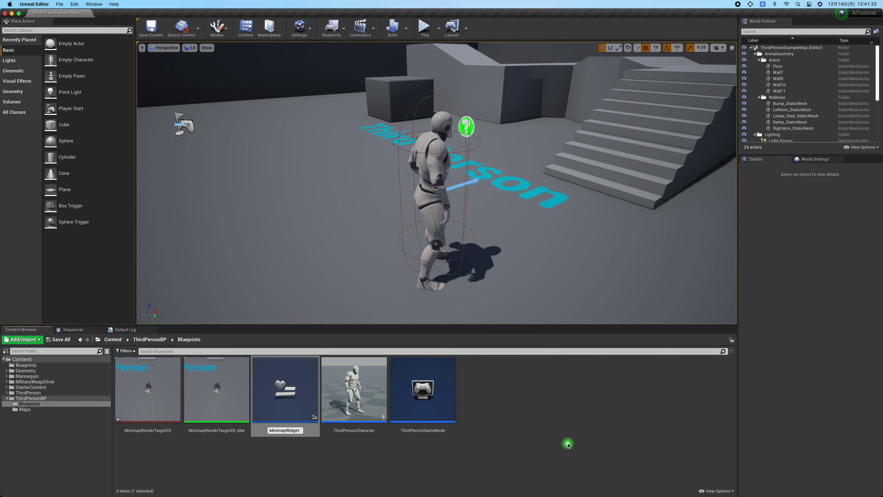
{"action": "key", "text": "Return"}
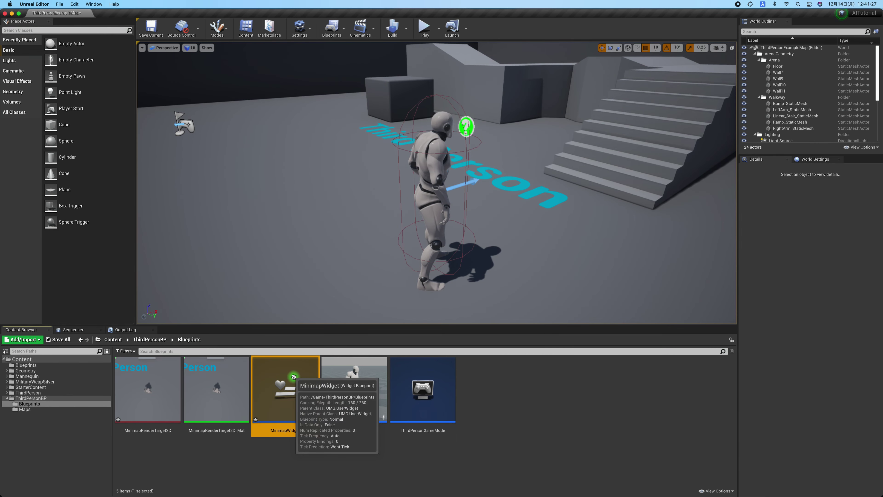
{"action": "double_click", "coordinate": [293, 377]}
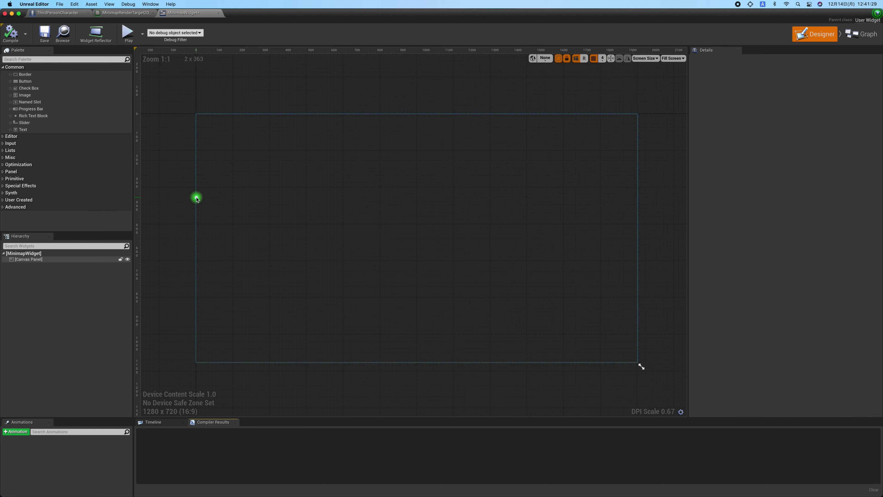
Step: Add an Image widget to MinimapWidget's canvas and move it toward the upper right
{"action": "left_click", "coordinate": [24, 95]}
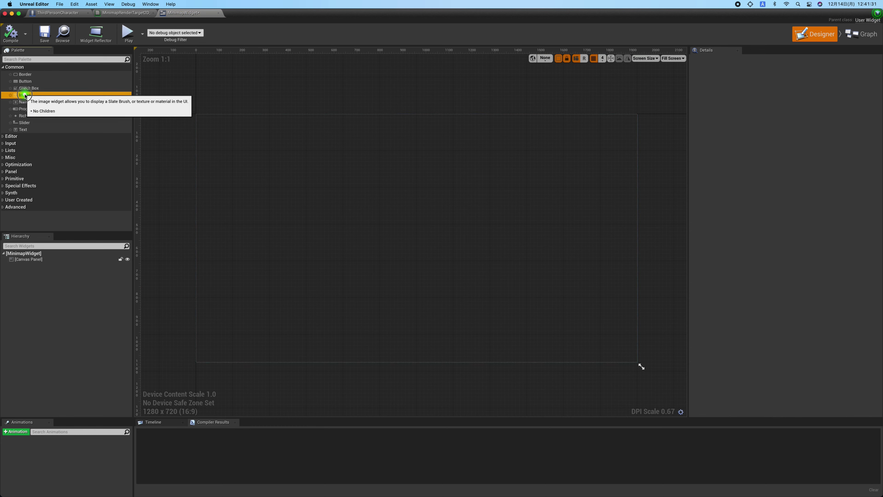
{"action": "left_click_drag", "start_coordinate": [25, 95], "coordinate": [394, 231]}
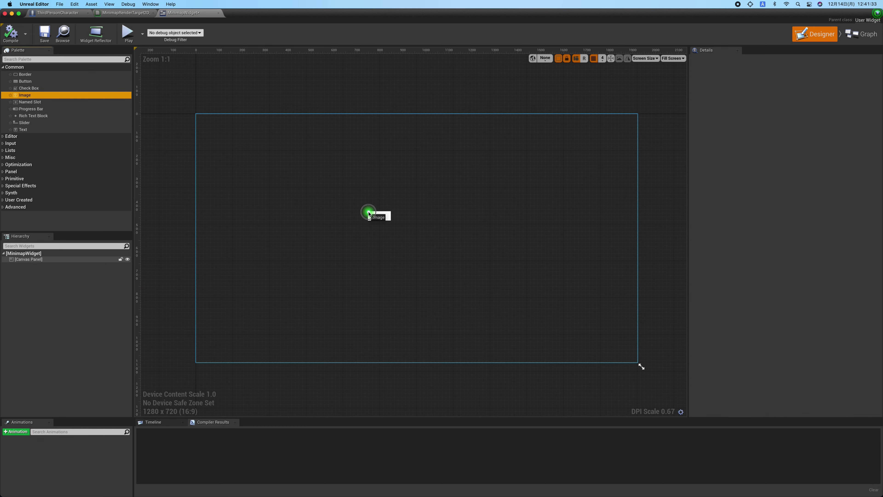
{"action": "left_click", "coordinate": [416, 229]}
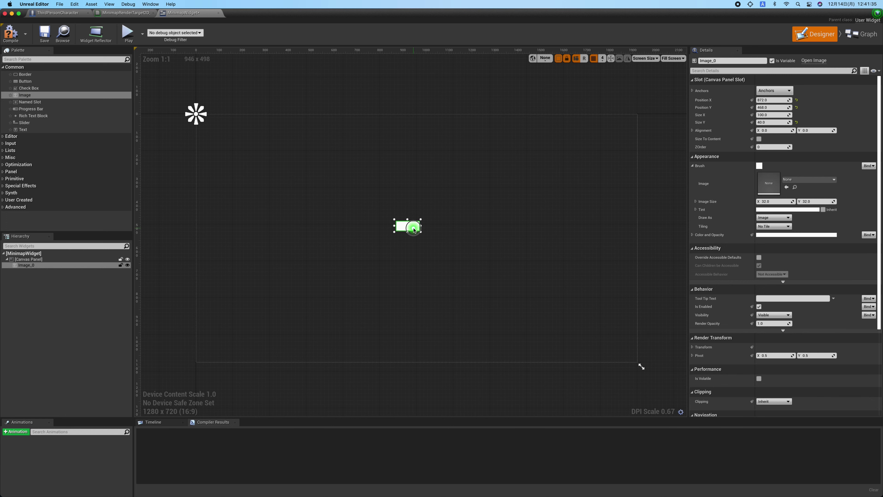
{"action": "left_click_drag", "start_coordinate": [413, 229], "coordinate": [572, 160]}
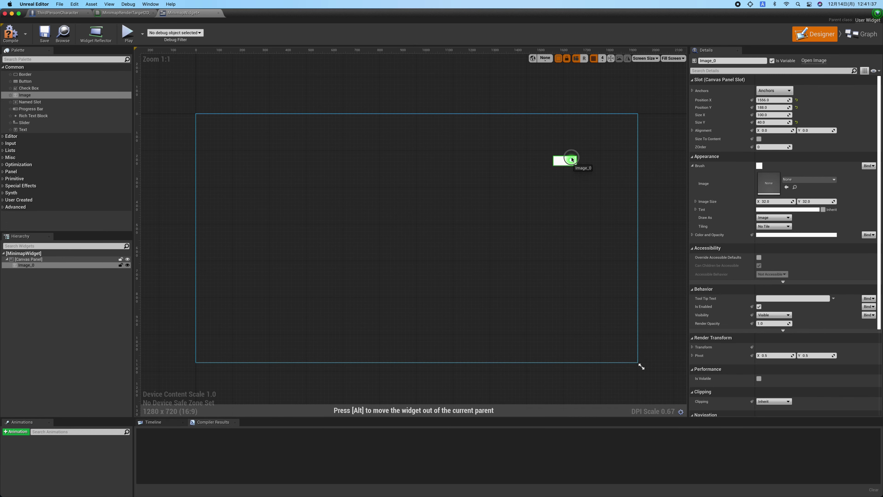
{"action": "left_click_drag", "start_coordinate": [572, 159], "coordinate": [580, 153]}
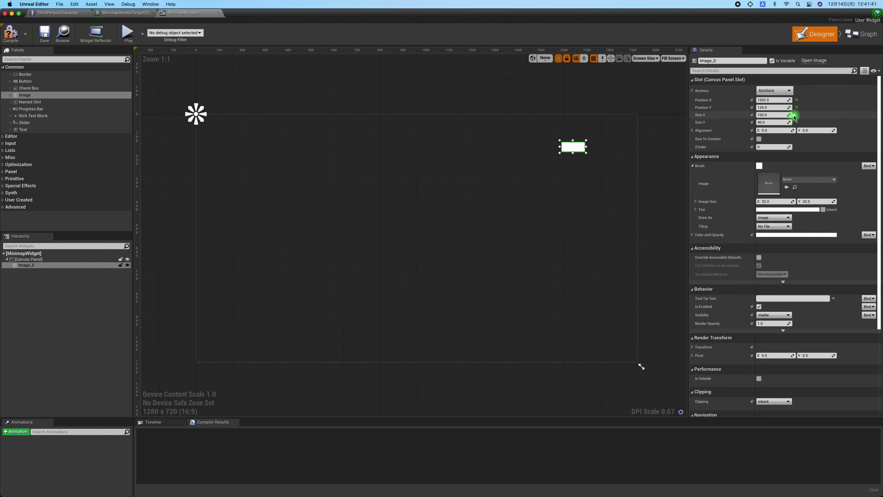
Step: Size the image to 256 × 256 and move it into the canvas's top-right corner
{"action": "left_click", "coordinate": [775, 113]}
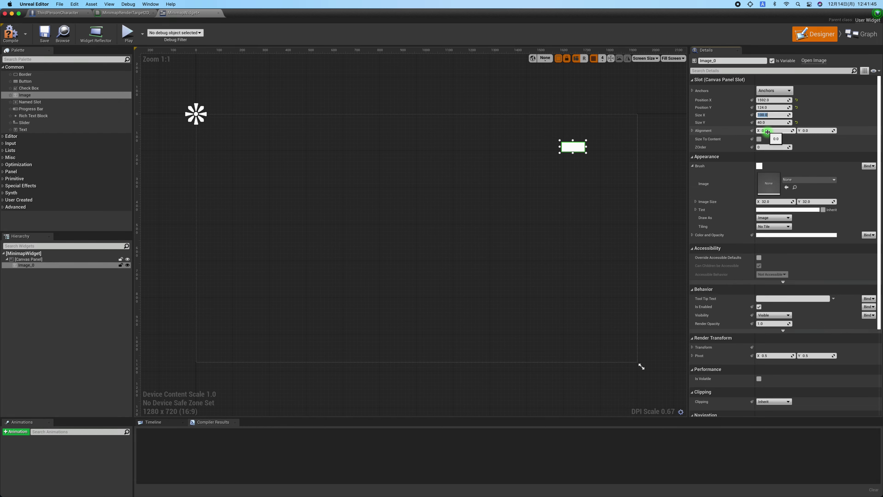
{"action": "type", "text": "256"}
{"action": "key", "text": "Return"}
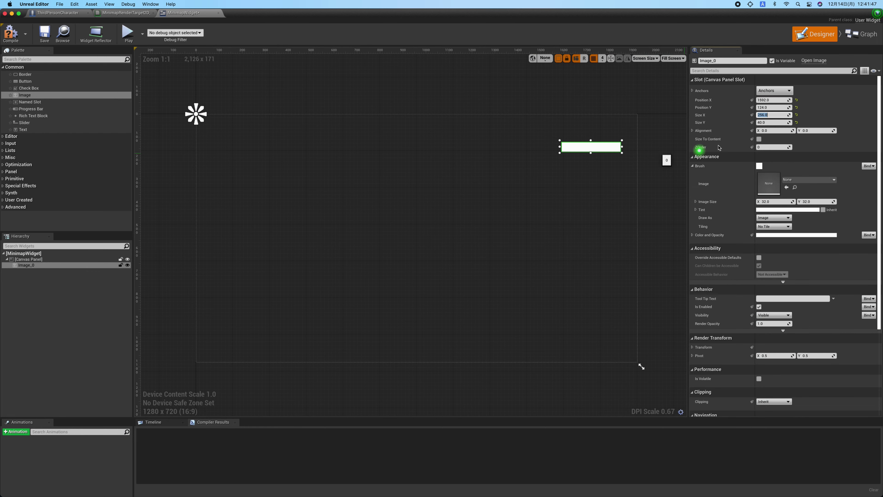
{"action": "left_click", "coordinate": [780, 117]}
{"action": "left_click", "coordinate": [779, 121]}
{"action": "type", "text": "256"}
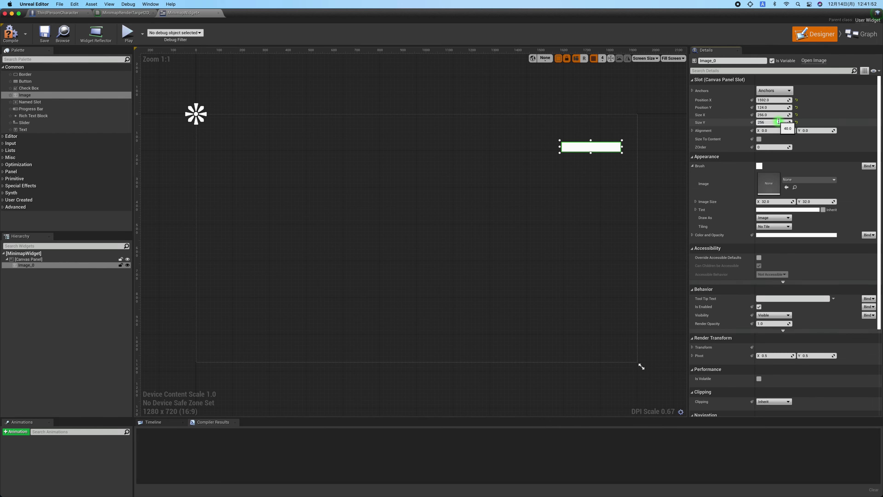
{"action": "key", "text": "Return"}
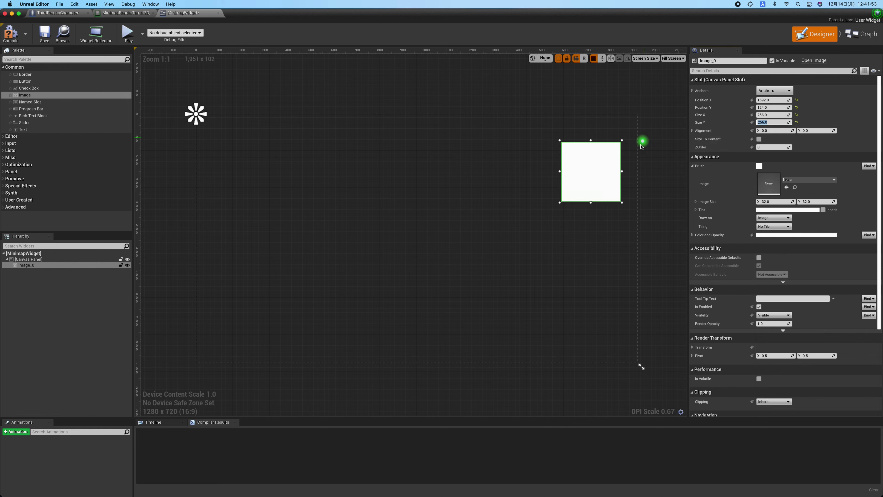
{"action": "left_click_drag", "start_coordinate": [595, 163], "coordinate": [606, 143]}
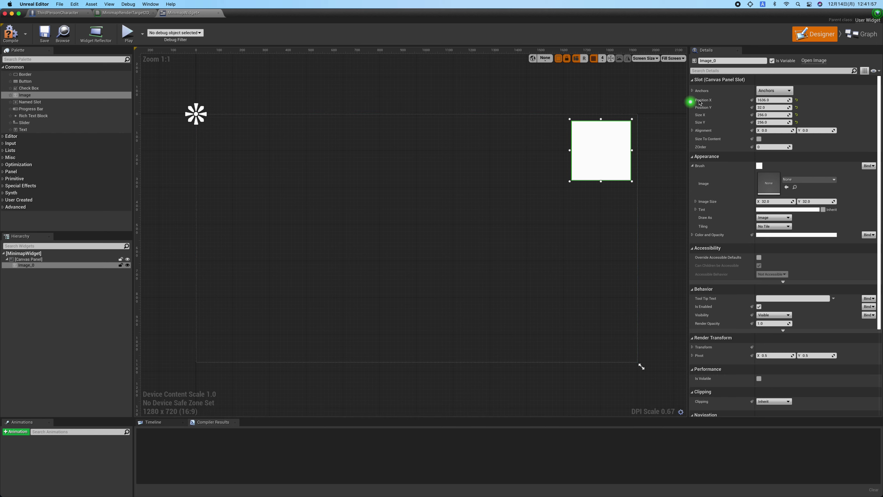
Step: Anchor the minimap image to the canvas's top-right corner
{"action": "left_click", "coordinate": [639, 110]}
{"action": "left_click", "coordinate": [635, 115]}
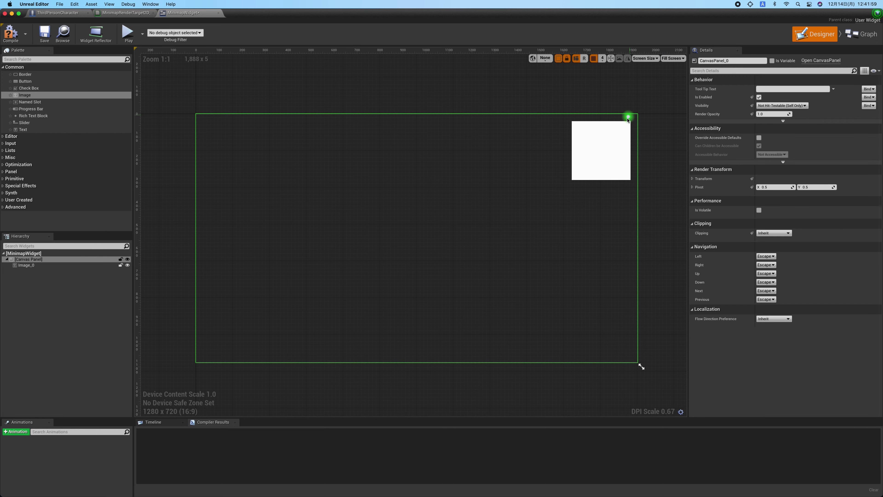
{"action": "left_click", "coordinate": [578, 158]}
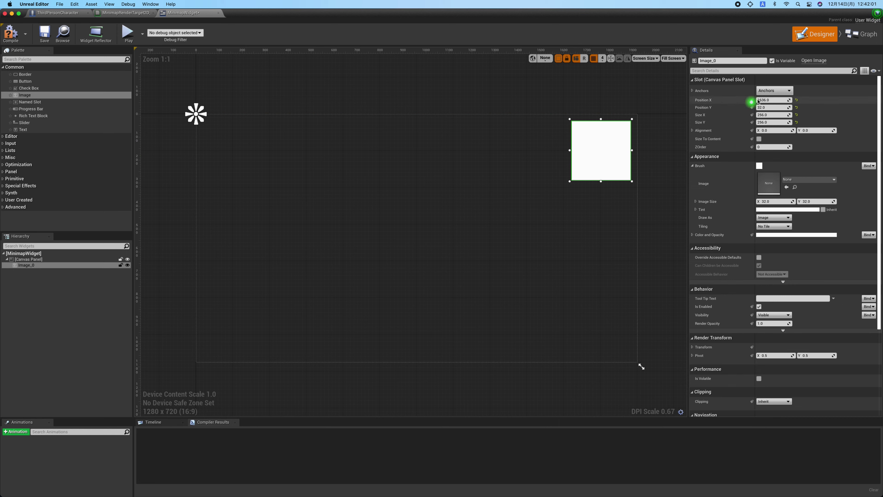
{"action": "left_click", "coordinate": [774, 90]}
{"action": "left_click", "coordinate": [813, 113]}
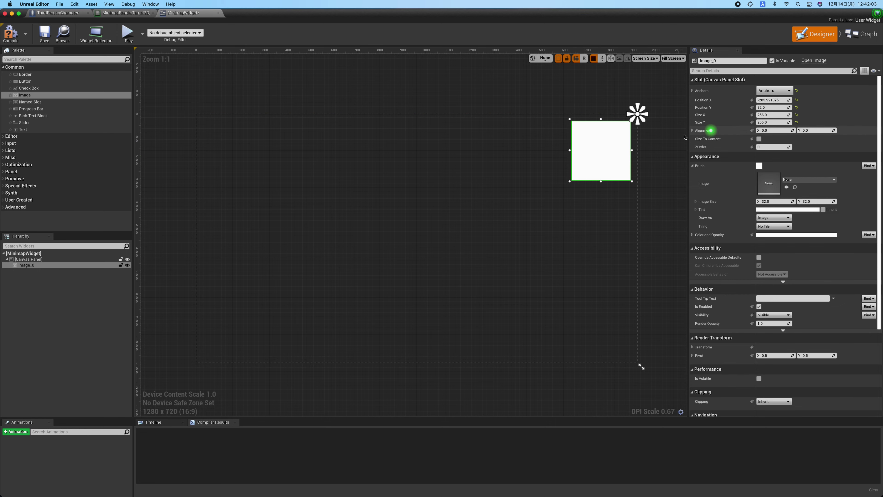
{"action": "left_click", "coordinate": [656, 153]}
{"action": "left_click", "coordinate": [618, 156]}
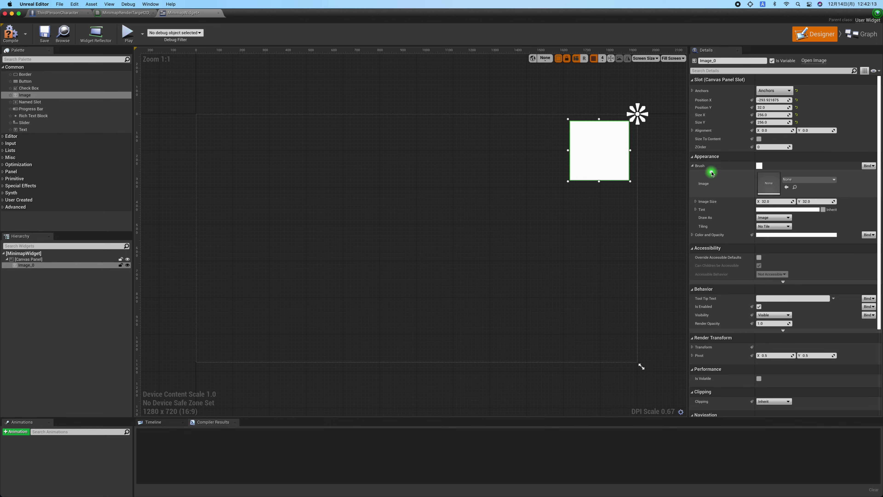
Step: Set the image's Brush Image to MinimapRenderTarget2D_Mat, found by searching 'mini'
{"action": "left_click", "coordinate": [814, 183]}
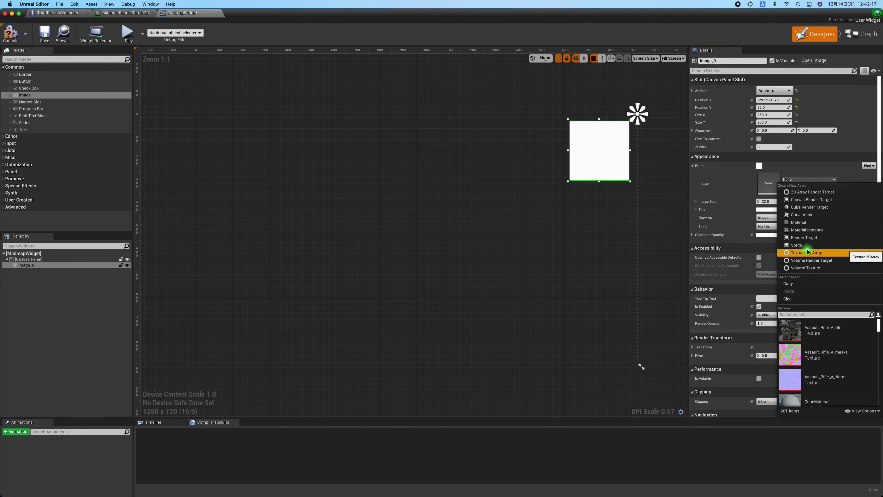
{"action": "scroll", "coordinate": [823, 379], "scroll_direction": "down", "scroll_amount": 5}
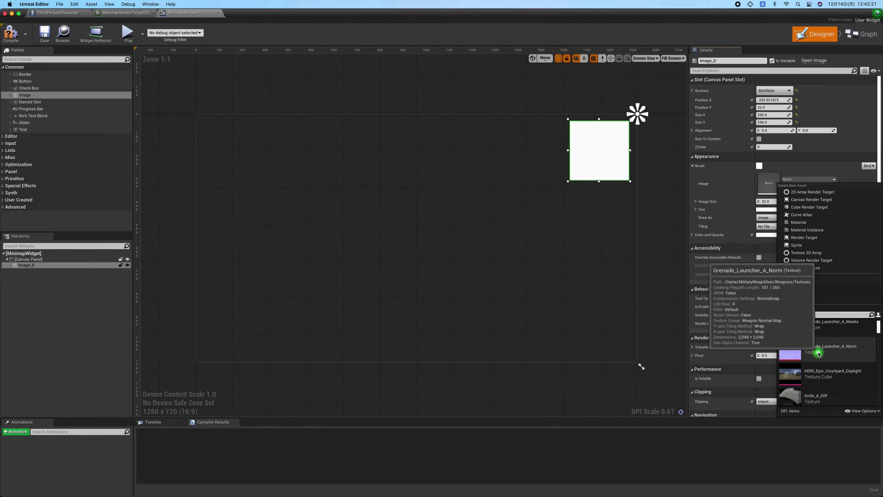
{"action": "type", "text": "mini"}
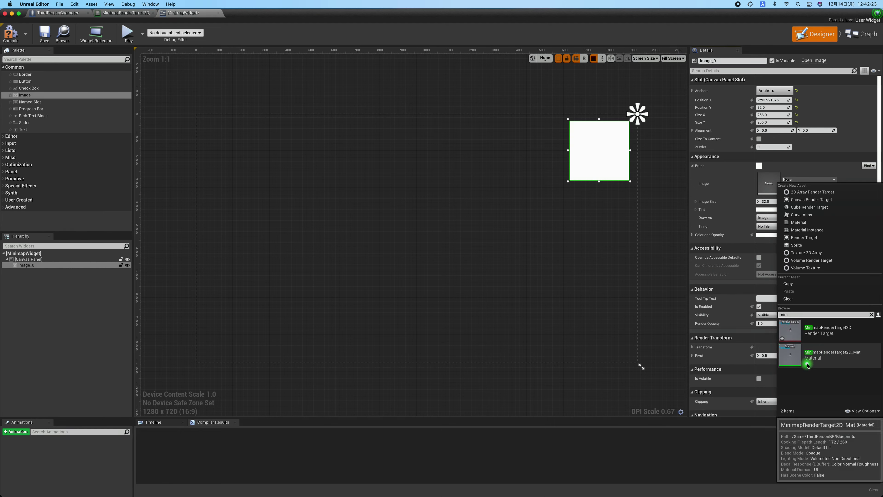
{"action": "left_click", "coordinate": [822, 362]}
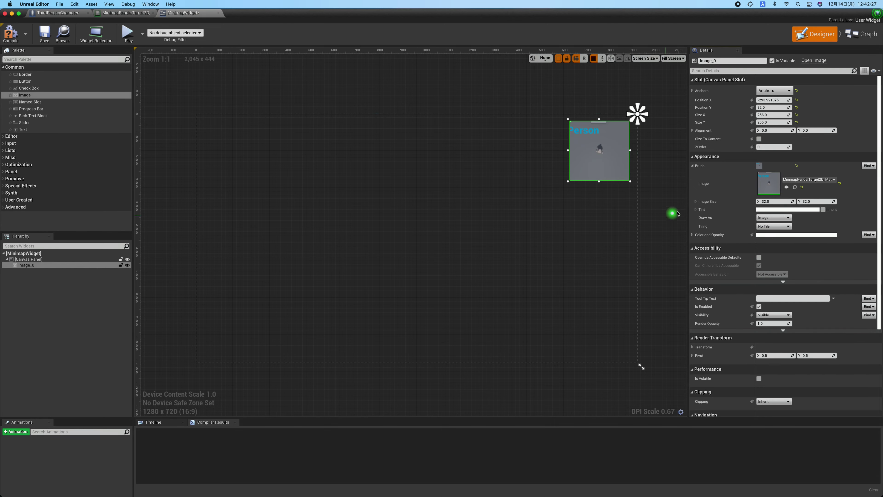
{"action": "left_click", "coordinate": [678, 212]}
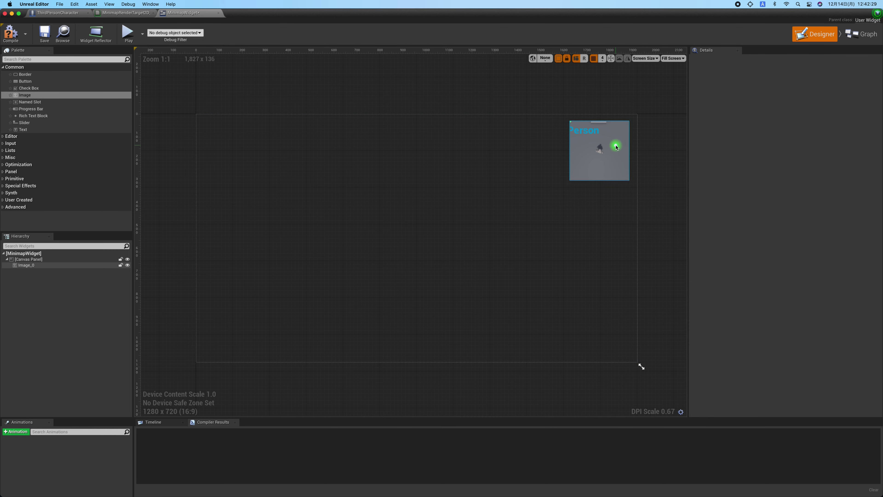
Step: Compile and save MinimapWidget, then open the ThirdPersonCharacter Blueprint from the Blueprints folder
{"action": "left_click", "coordinate": [6, 38]}
{"action": "left_click", "coordinate": [44, 35]}
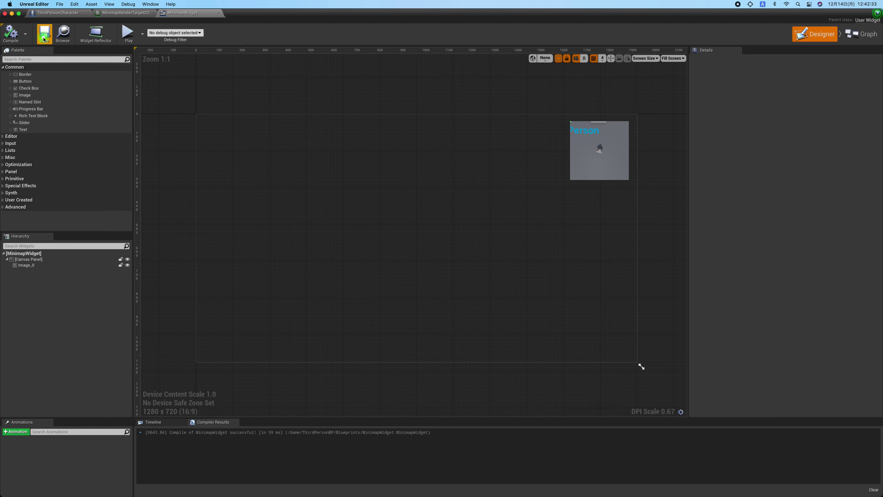
{"action": "left_click", "coordinate": [67, 39]}
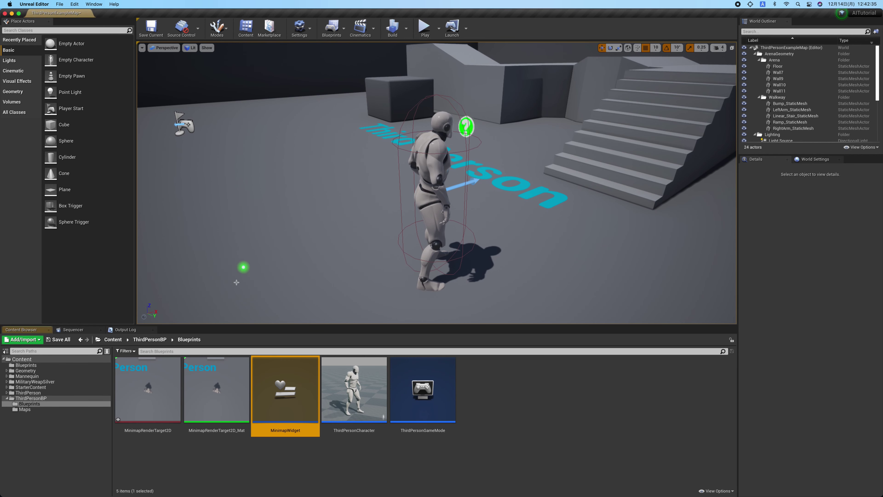
{"action": "left_click", "coordinate": [356, 448]}
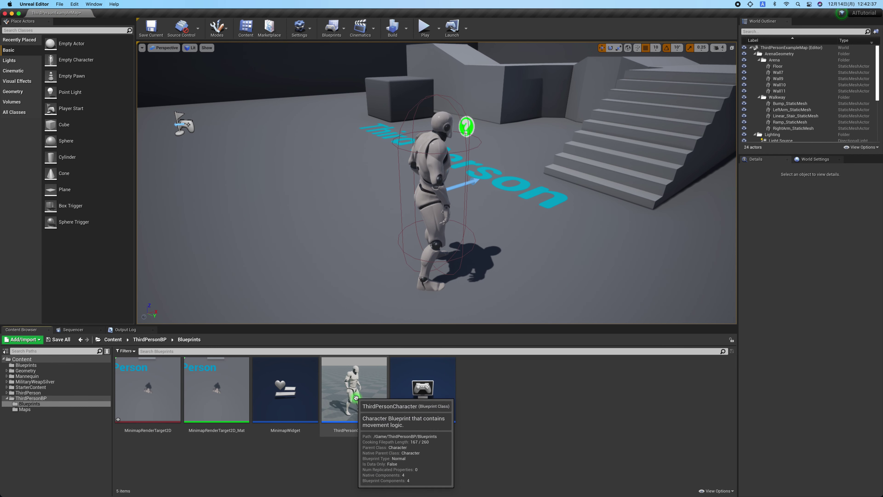
{"action": "double_click", "coordinate": [356, 398]}
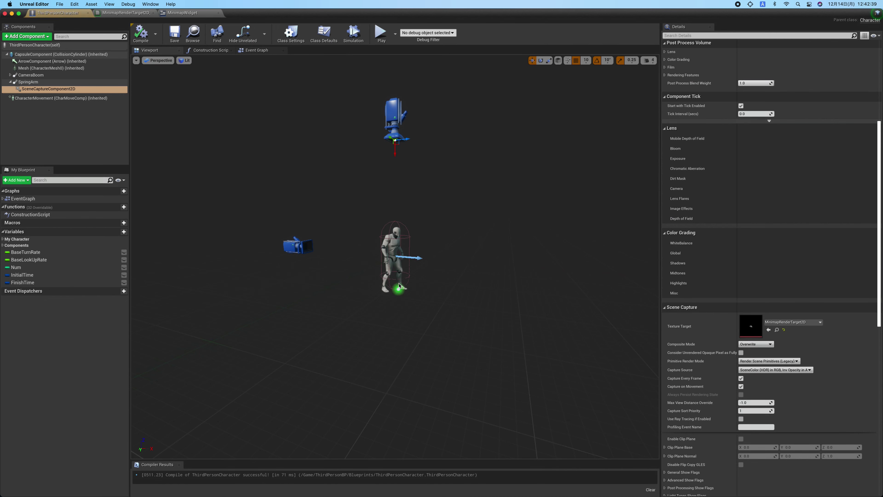
Step: In ThirdPersonCharacter's Event Graph, search the action list for 'event' to find Event BeginPlay
{"action": "left_click", "coordinate": [264, 52]}
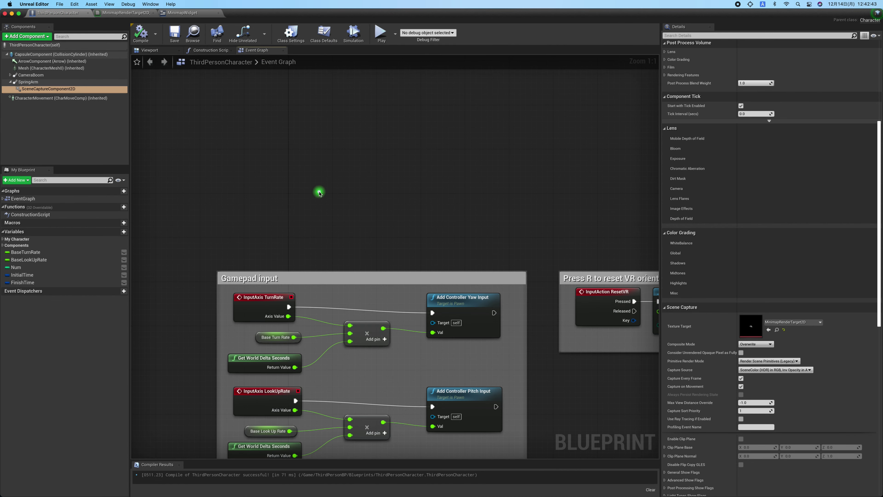
{"action": "right_click", "coordinate": [264, 147]}
{"action": "type", "text": "even"}
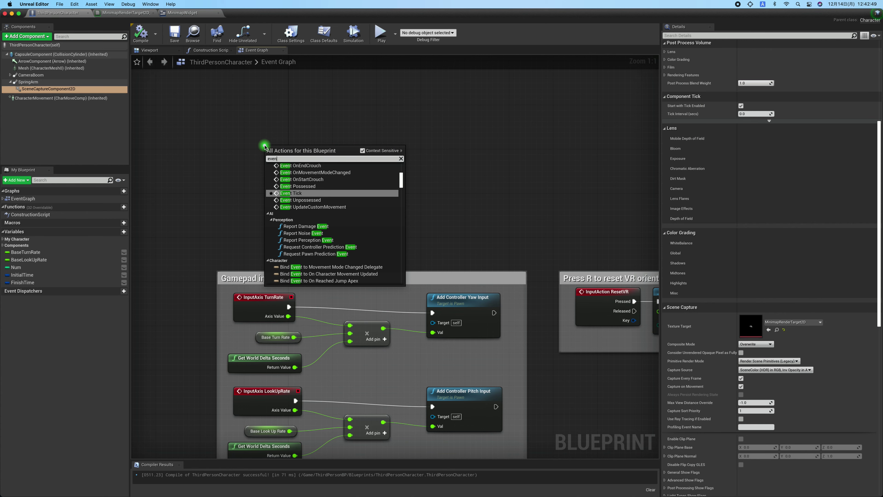
{"action": "type", "text": " b"}
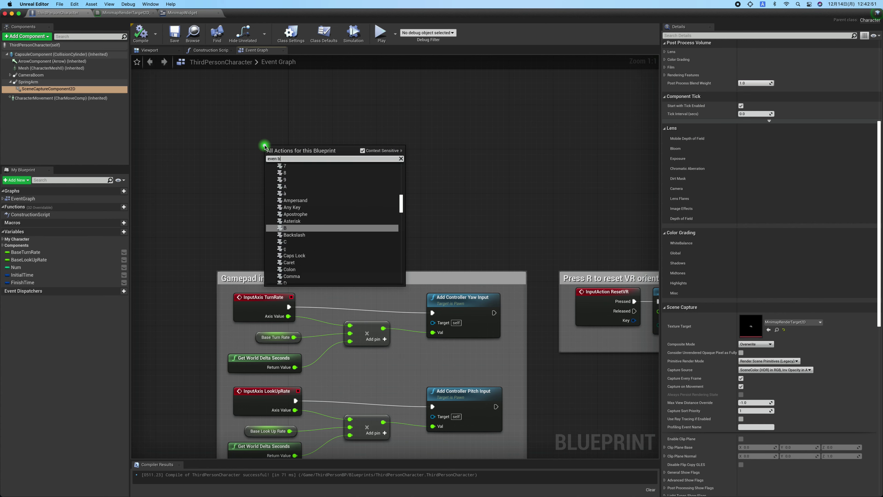
{"action": "type", "text": "e"}
{"action": "left_click", "coordinate": [264, 147]}
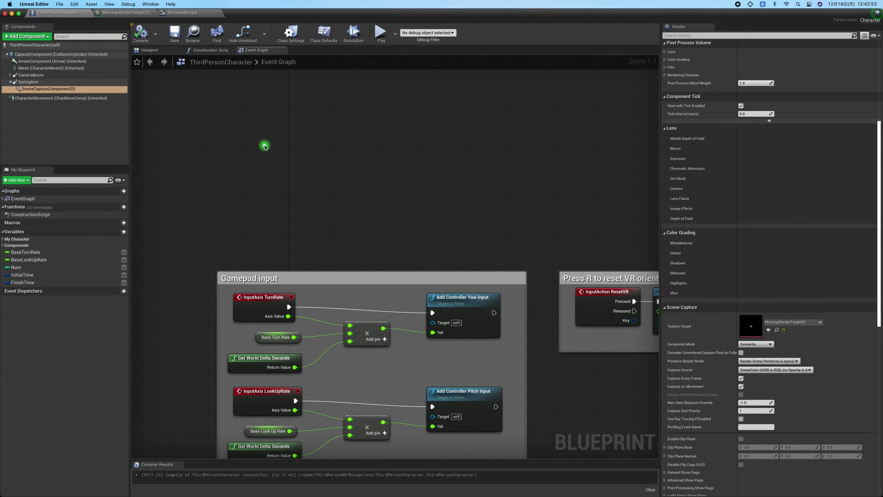
{"action": "right_click", "coordinate": [249, 146]}
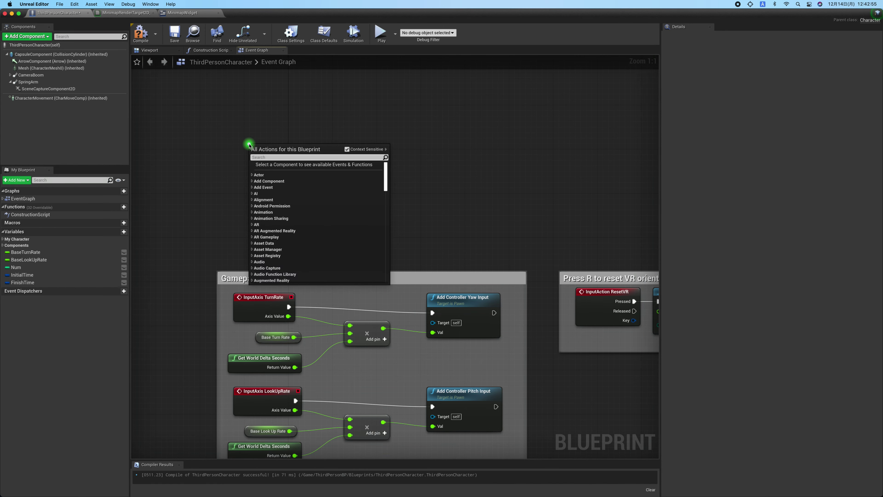
{"action": "type", "text": "event"}
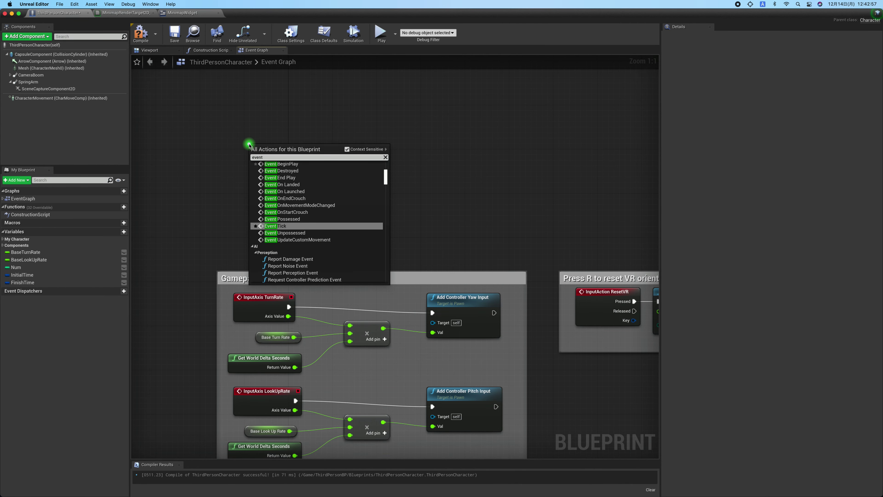
Step: Add Event BeginPlay and connect a Create Widget node after it
{"action": "left_click", "coordinate": [283, 164]}
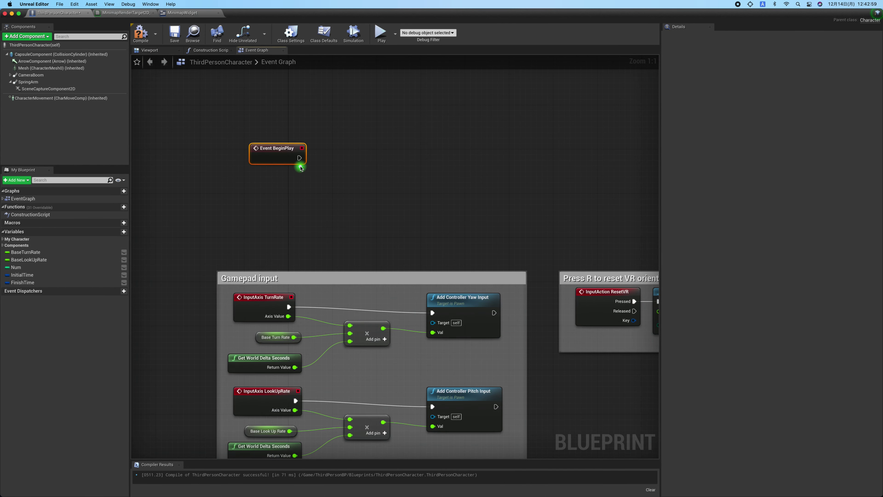
{"action": "scroll", "coordinate": [300, 156], "scroll_direction": "up", "scroll_amount": 7}
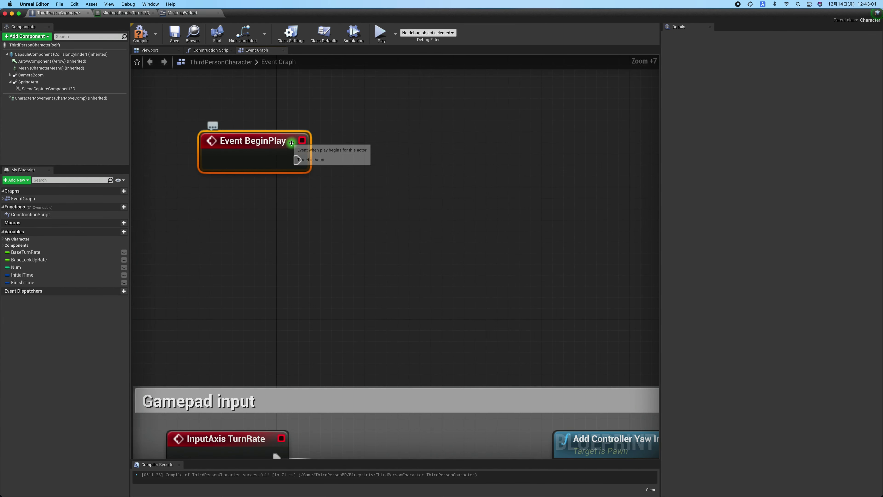
{"action": "mouse_move", "coordinate": [296, 158]}
{"action": "left_mouse_down"}
{"action": "mouse_move", "coordinate": [248, 159]}
{"action": "mouse_move", "coordinate": [371, 150]}
{"action": "left_mouse_up"}
{"action": "type", "text": "crea"}
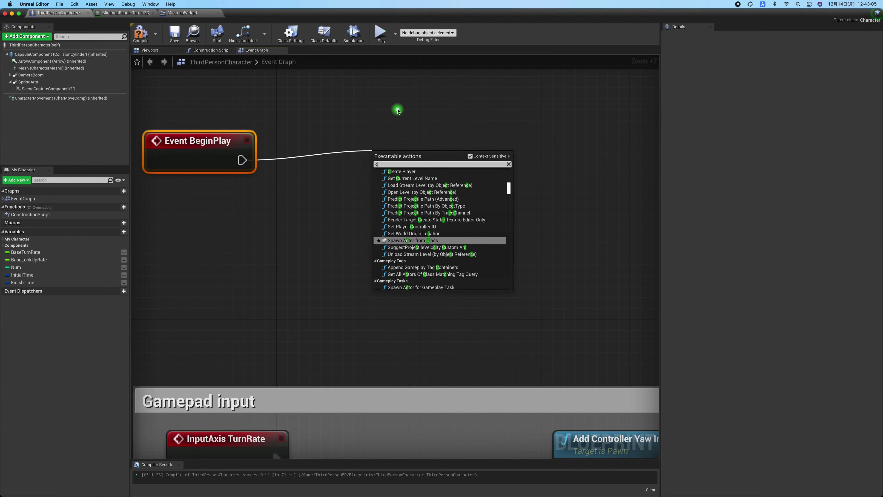
{"action": "key", "text": "Down"}
{"action": "key", "text": "Down"}
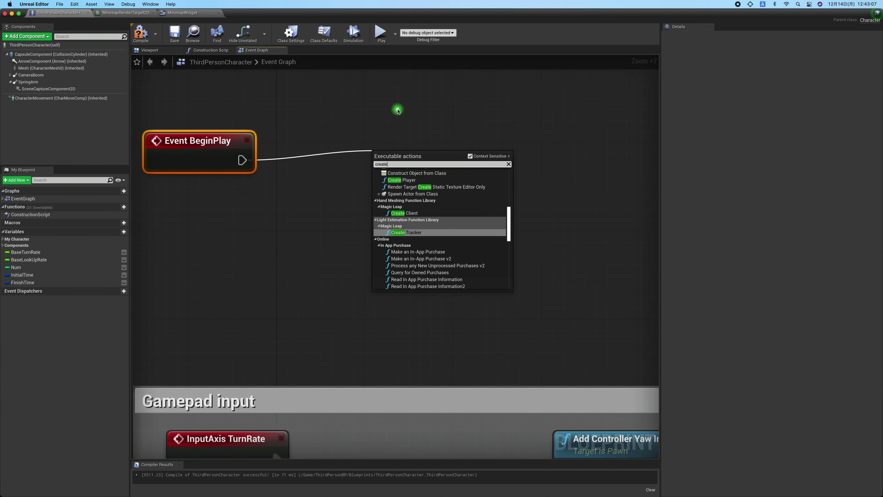
{"action": "key", "text": "Down"}
{"action": "key", "text": "Up"}
{"action": "key", "text": "Up"}
{"action": "key", "text": "Up"}
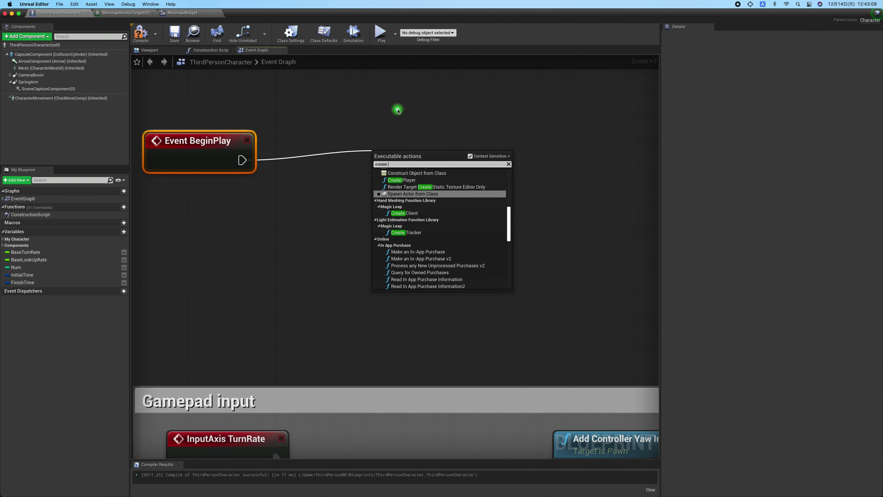
{"action": "type", "text": "w"}
{"action": "key", "text": "Down"}
{"action": "key", "text": "Down"}
{"action": "key", "text": "Down"}
{"action": "key", "text": "Down"}
{"action": "key", "text": "Down"}
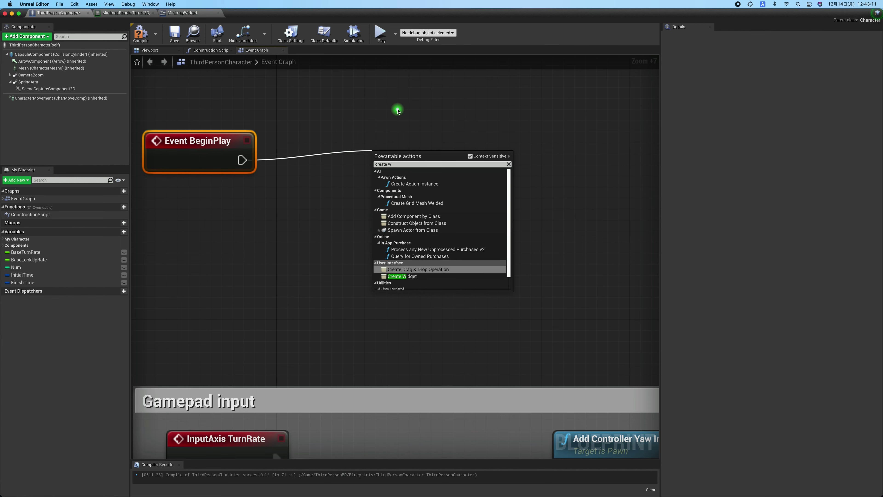
{"action": "key", "text": "Down"}
{"action": "key", "text": "Down"}
{"action": "key", "text": "Return"}
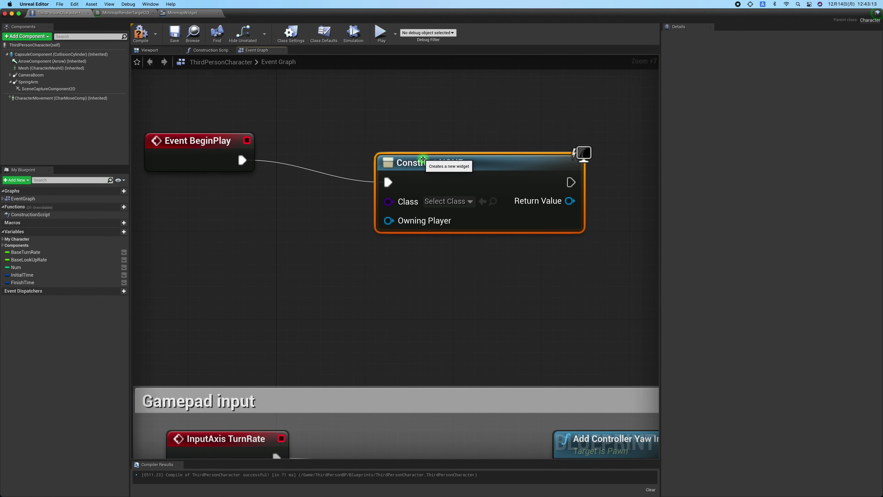
{"action": "left_click_drag", "start_coordinate": [417, 162], "coordinate": [351, 141]}
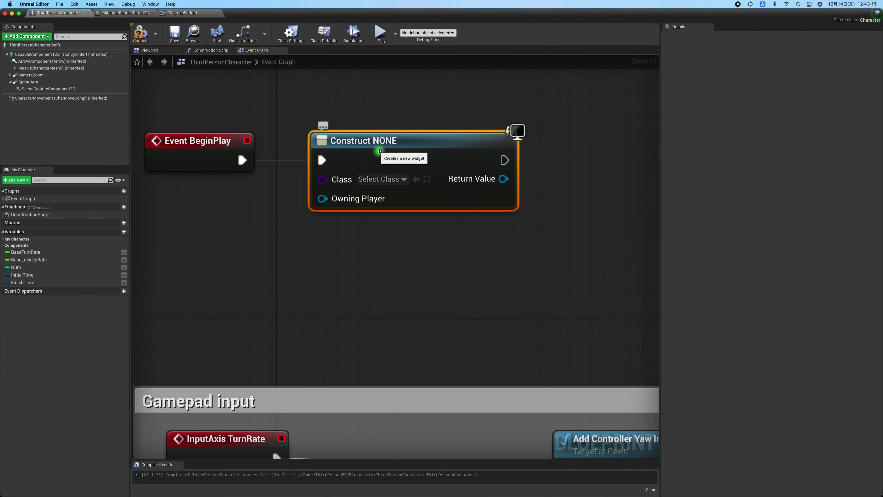
Step: Chain an Add to Viewport node after Create Widget and straighten the connecting wire
{"action": "left_click_drag", "start_coordinate": [505, 161], "coordinate": [569, 162]}
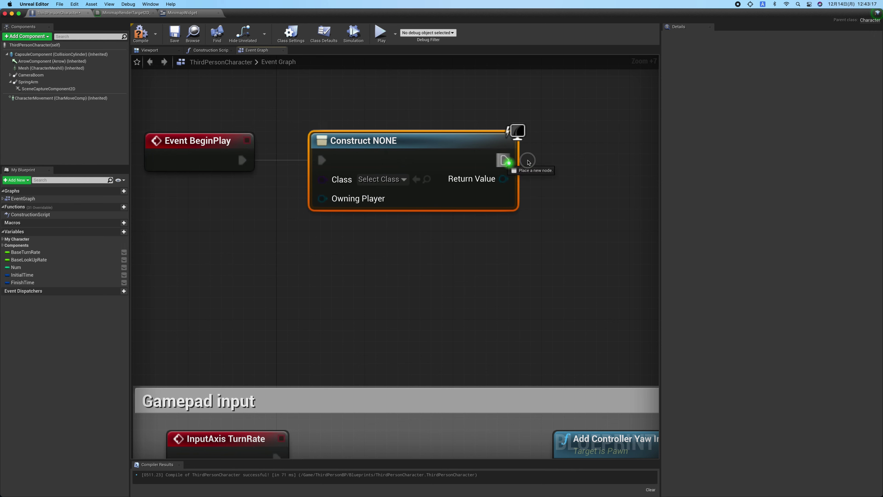
{"action": "type", "text": "add "}
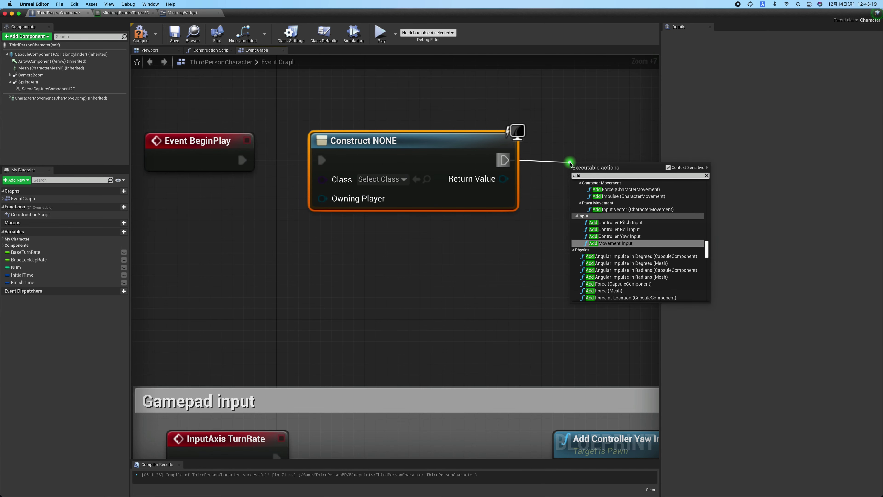
{"action": "type", "text": "vi"}
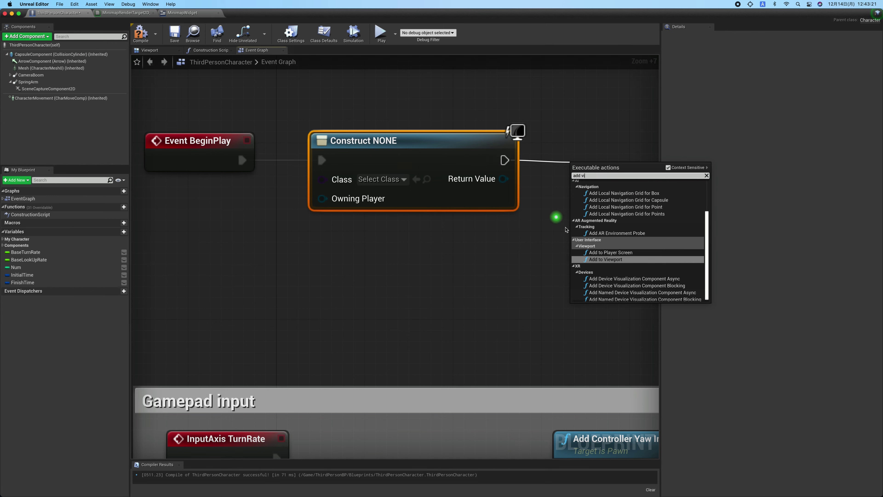
{"action": "left_click", "coordinate": [595, 259]}
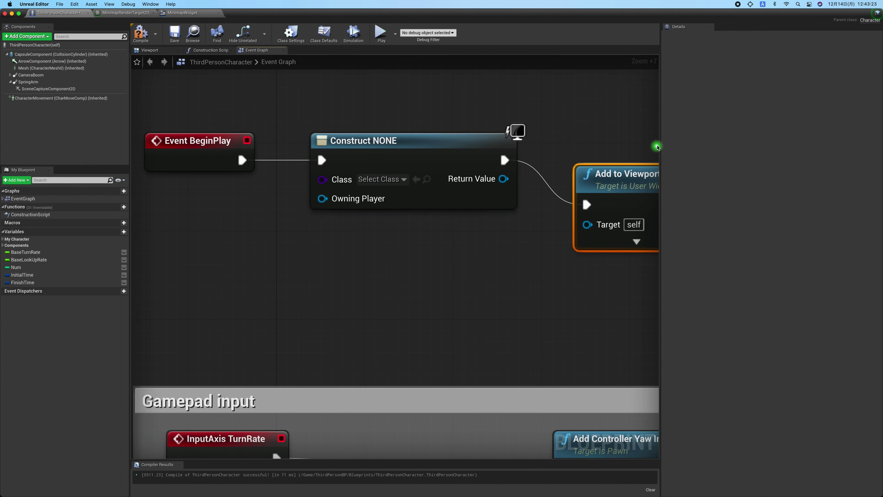
{"action": "left_click_drag", "start_coordinate": [656, 146], "coordinate": [756, 146]}
{"action": "left_click_drag", "start_coordinate": [677, 173], "coordinate": [699, 118]}
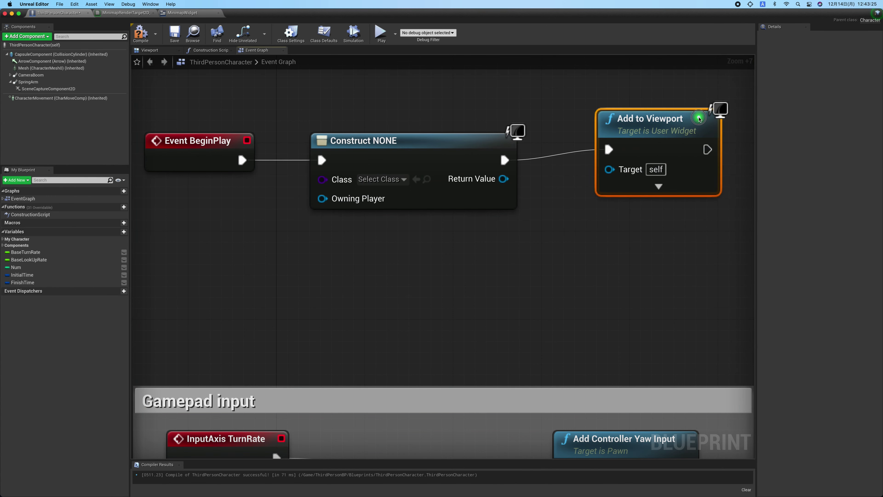
{"action": "key", "text": "q"}
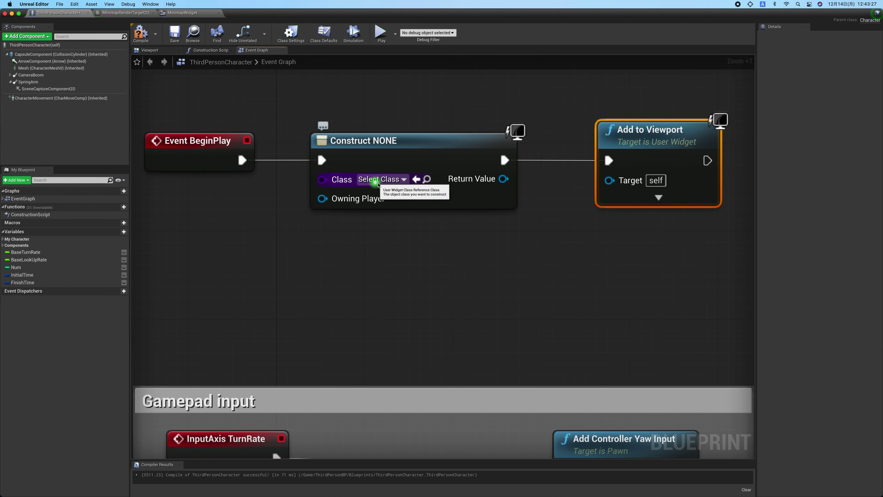
{"action": "left_click", "coordinate": [377, 184]}
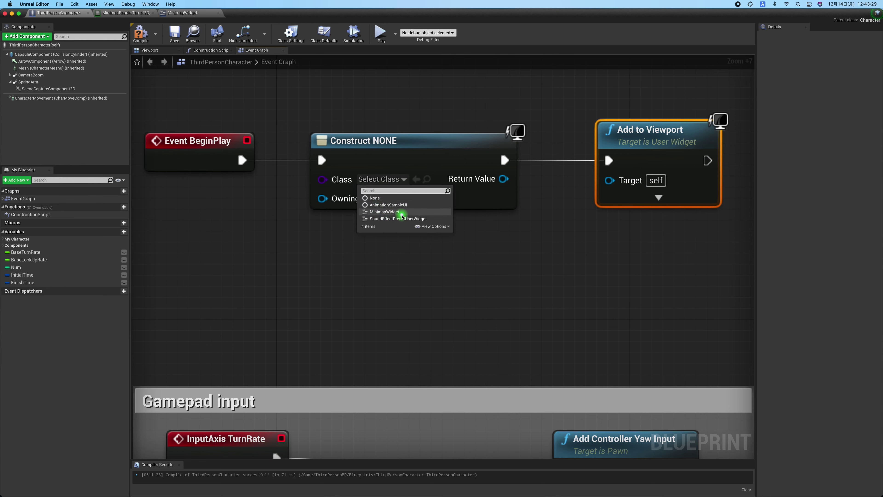
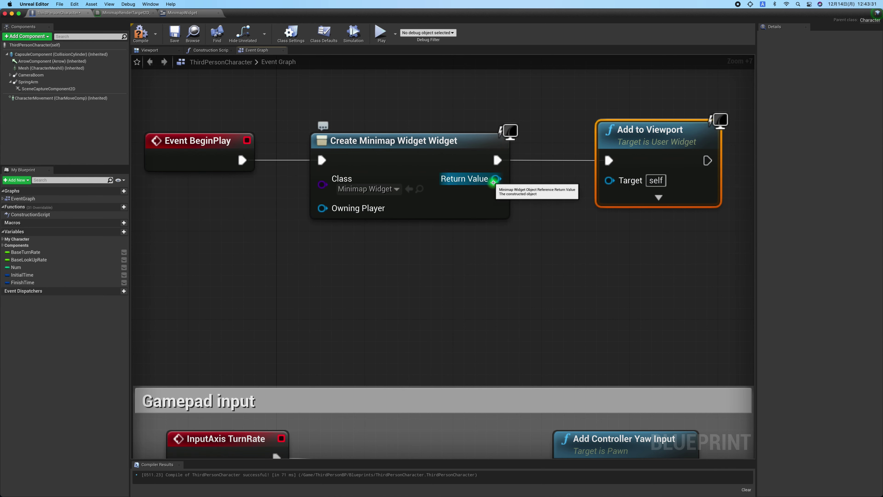
Step: Wire the created minimap widget into Add to Viewport's Target, compile, save, and play the level
{"action": "left_click_drag", "start_coordinate": [496, 178], "coordinate": [608, 181]}
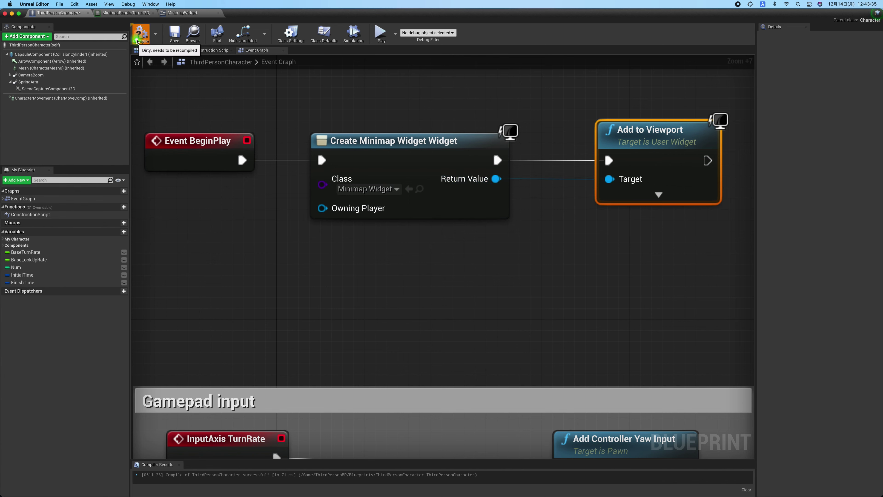
{"action": "left_click", "coordinate": [141, 33]}
{"action": "left_click", "coordinate": [174, 33]}
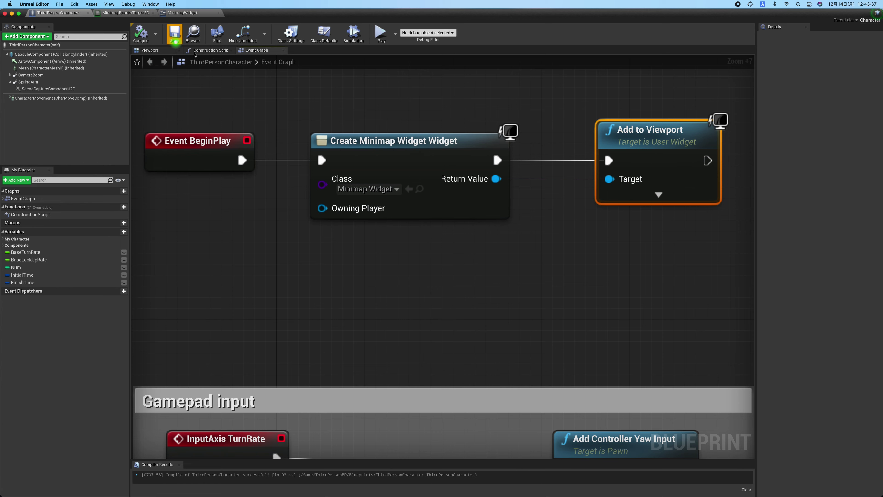
{"action": "left_click", "coordinate": [377, 31]}
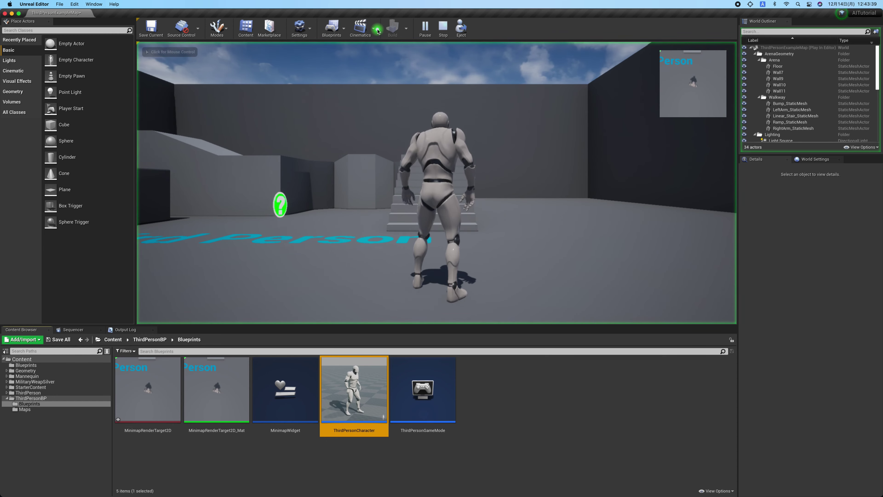
Step: Run the character around the arena and up and down the stairs to check the minimap, then stop play
{"action": "key", "text": "w"}
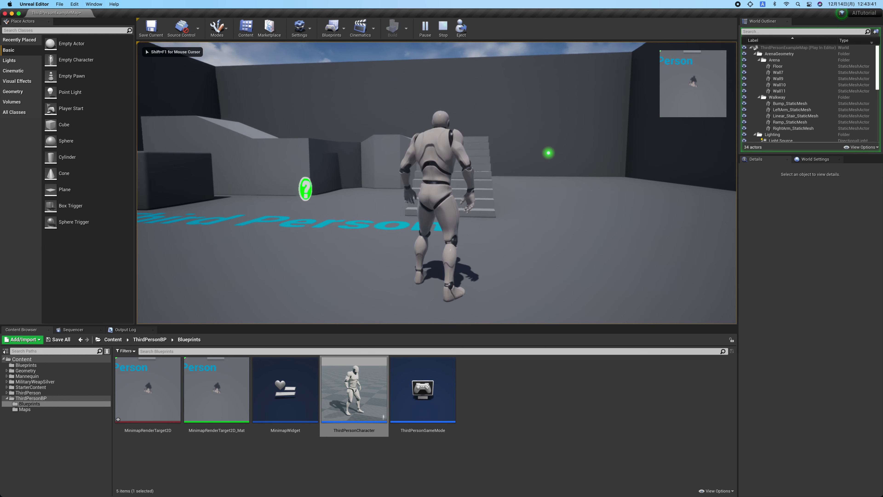
{"action": "key", "text": "w"}
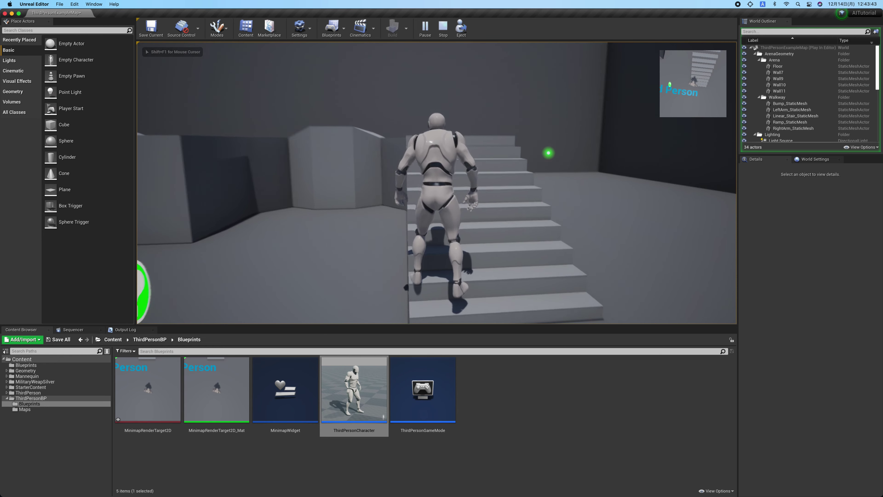
{"action": "key", "text": "w"}
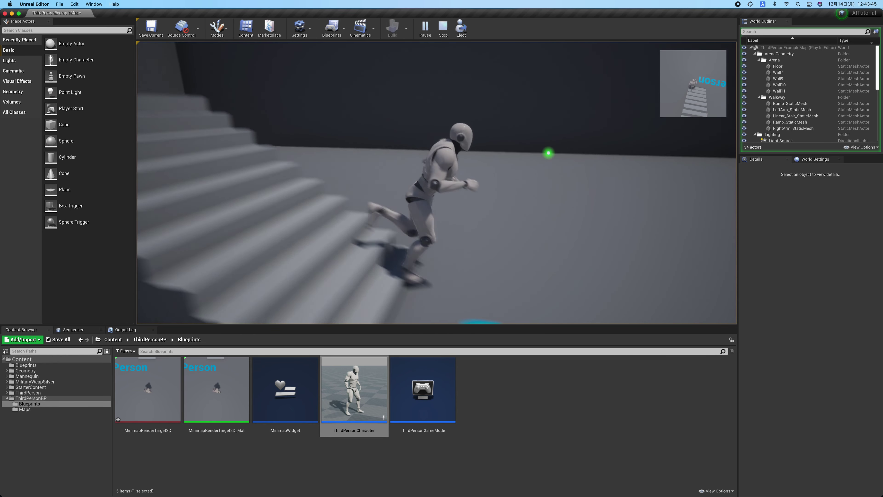
{"action": "key", "text": "w"}
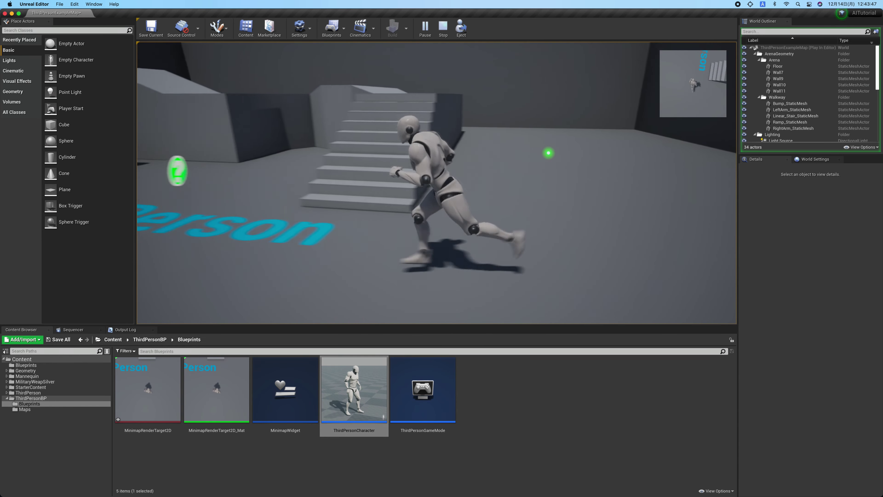
{"action": "key", "text": "w"}
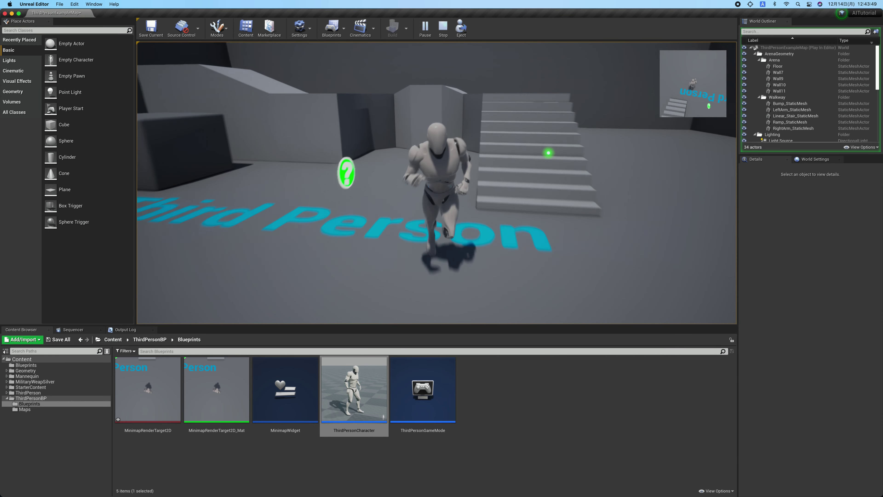
{"action": "key", "text": "w"}
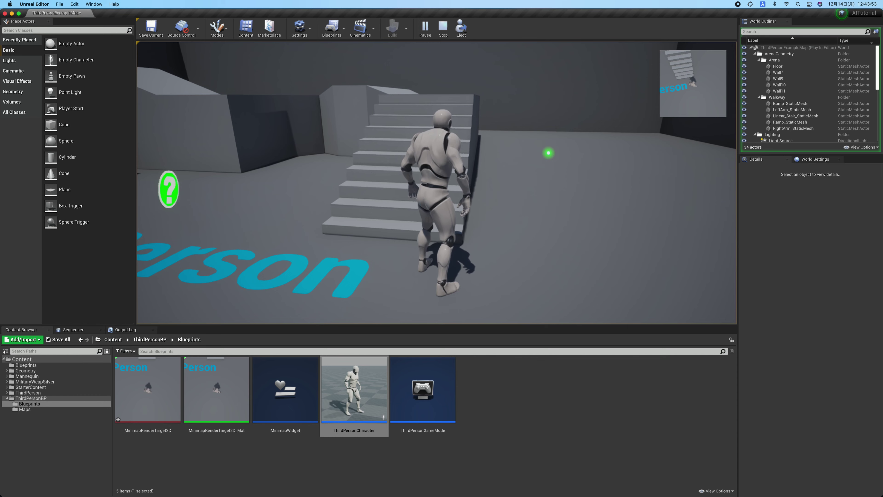
{"action": "key", "text": "Escape"}
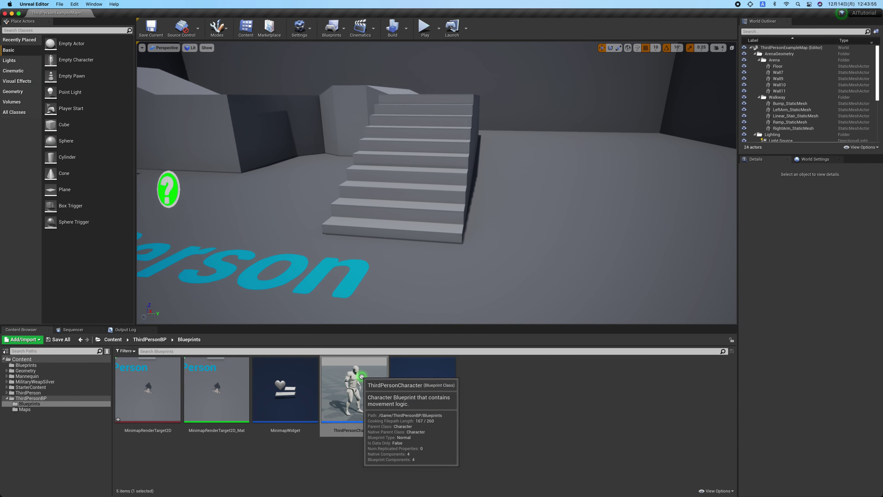
Step: In ThirdPersonCharacter, turn off the SpringArm's Inherit Yaw, Inherit Pitch and Inherit Roll
{"action": "double_click", "coordinate": [361, 378]}
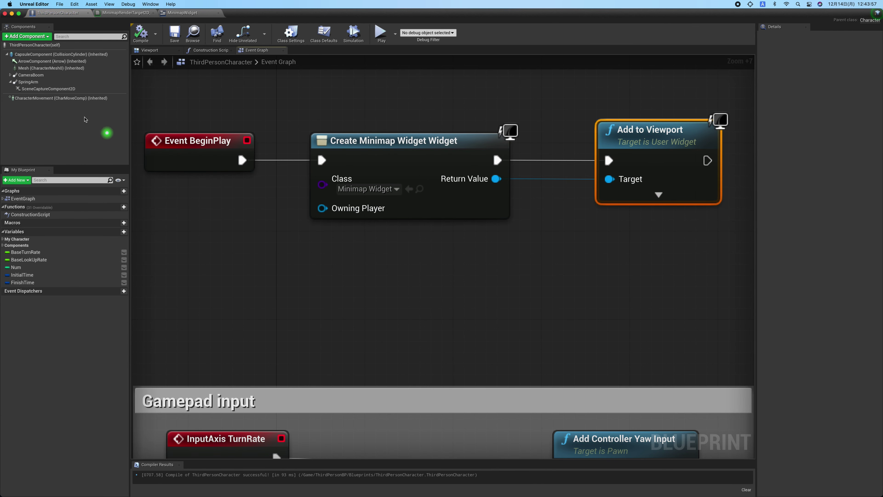
{"action": "left_click", "coordinate": [42, 83]}
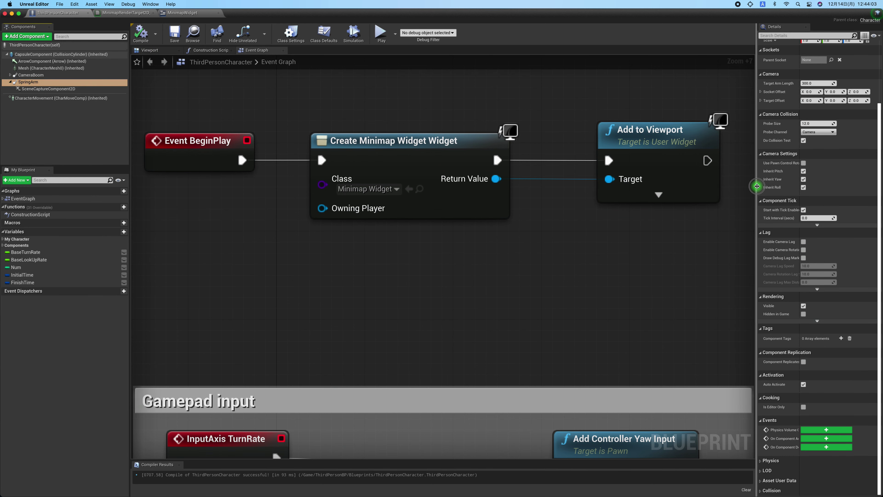
{"action": "left_click_drag", "start_coordinate": [757, 186], "coordinate": [629, 186]}
{"action": "scroll", "coordinate": [672, 268], "scroll_direction": "up", "scroll_amount": 5}
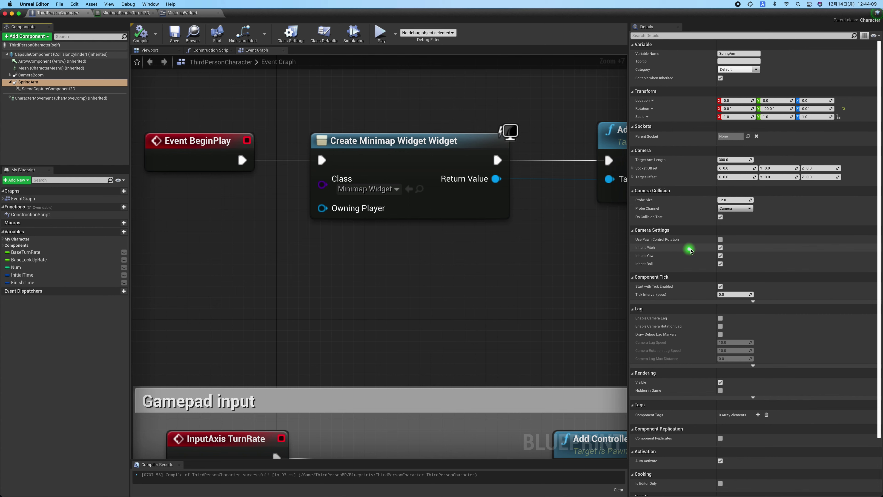
{"action": "left_click", "coordinate": [721, 253]}
{"action": "left_click", "coordinate": [720, 249]}
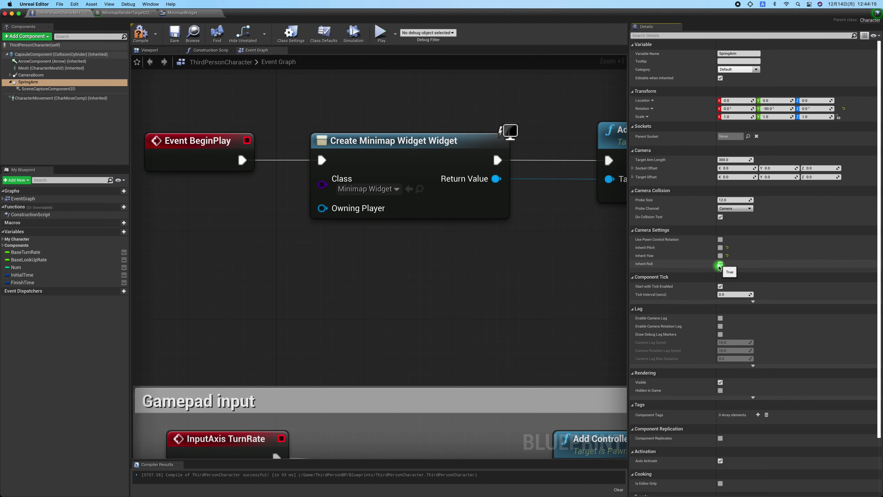
{"action": "left_click", "coordinate": [719, 264]}
Step: Compile and save the character blueprint, then play the level to test the non-rotating minimap
{"action": "left_click", "coordinate": [145, 40]}
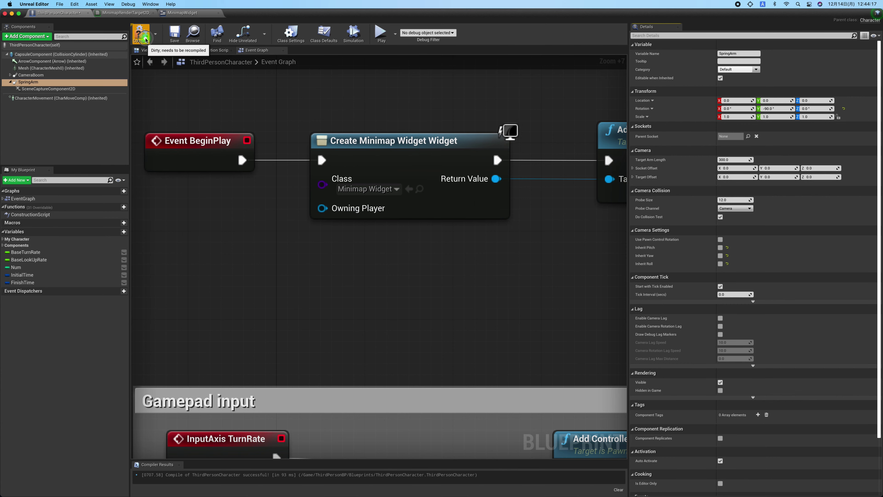
{"action": "left_click", "coordinate": [178, 41]}
{"action": "left_click", "coordinate": [369, 37]}
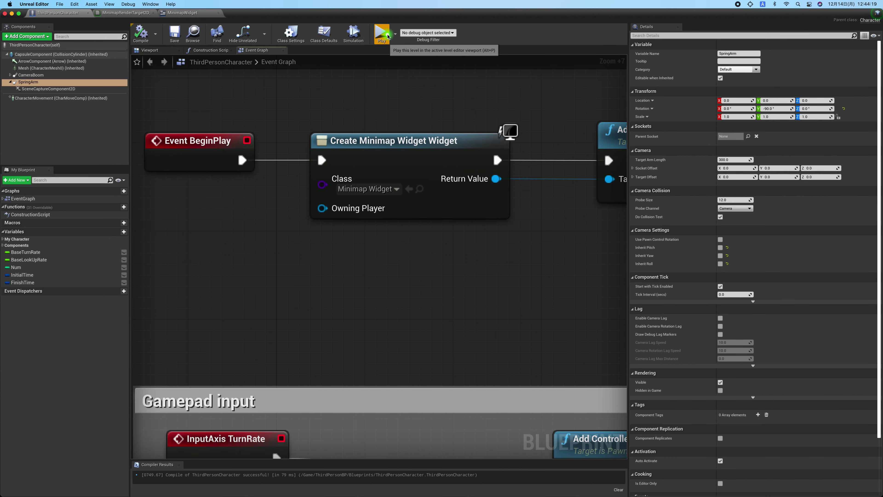
Step: Run the character on and off the walkway to confirm the minimap no longer rotates, then stop play
{"action": "key", "text": "w"}
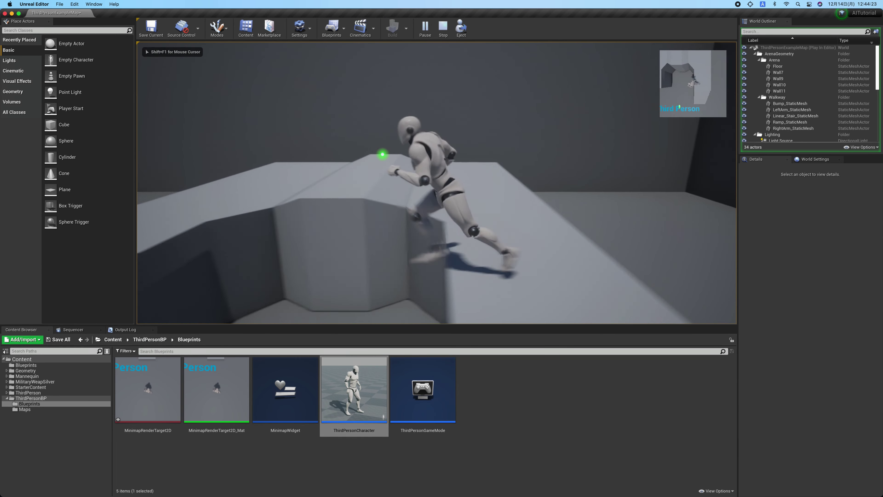
{"action": "key", "text": "s"}
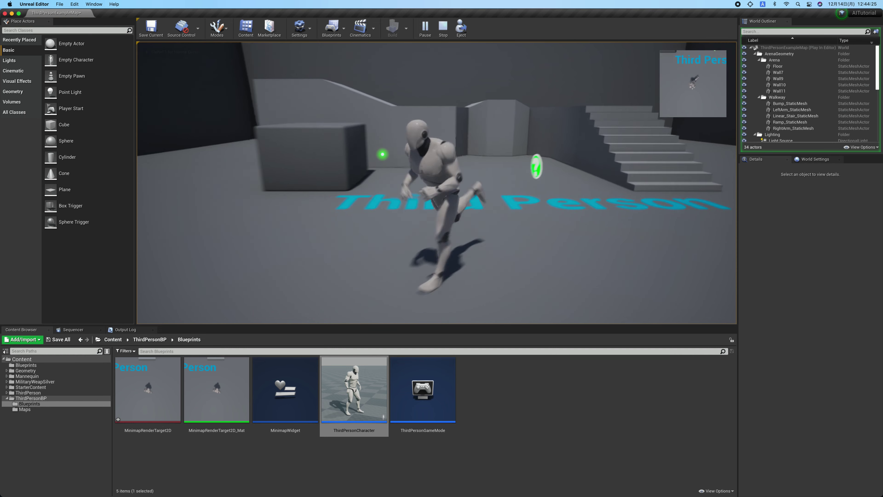
{"action": "key", "text": "w"}
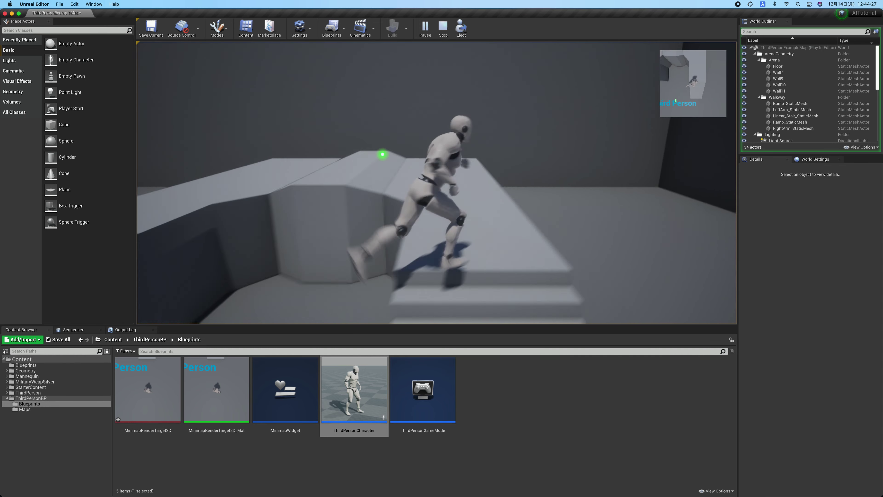
{"action": "key", "text": "s"}
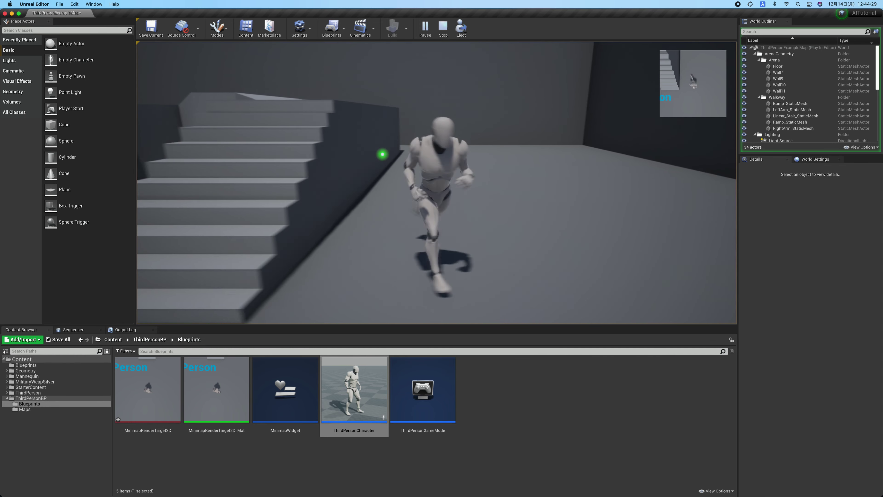
{"action": "key", "text": "w"}
{"action": "key", "text": "w"}
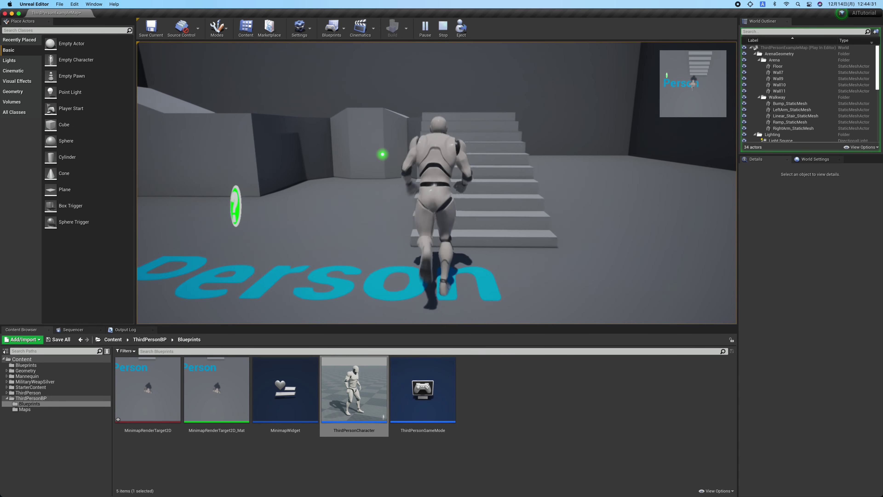
{"action": "key", "text": "a"}
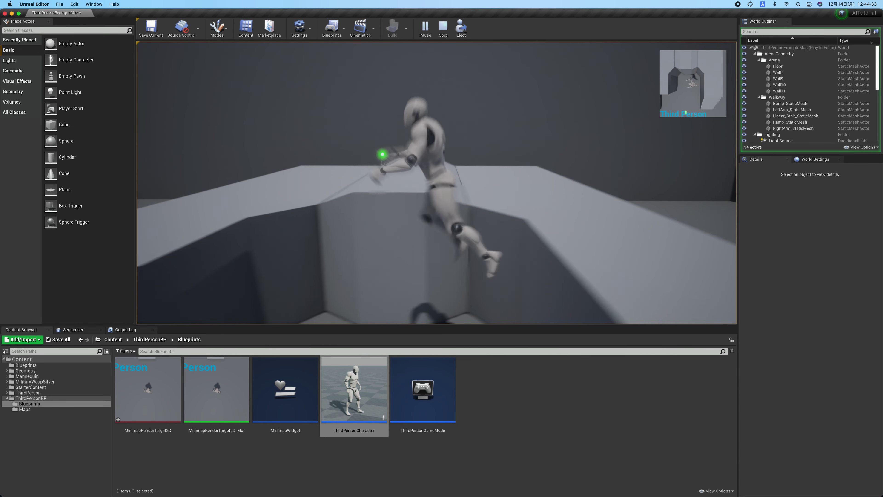
{"action": "key", "text": "w"}
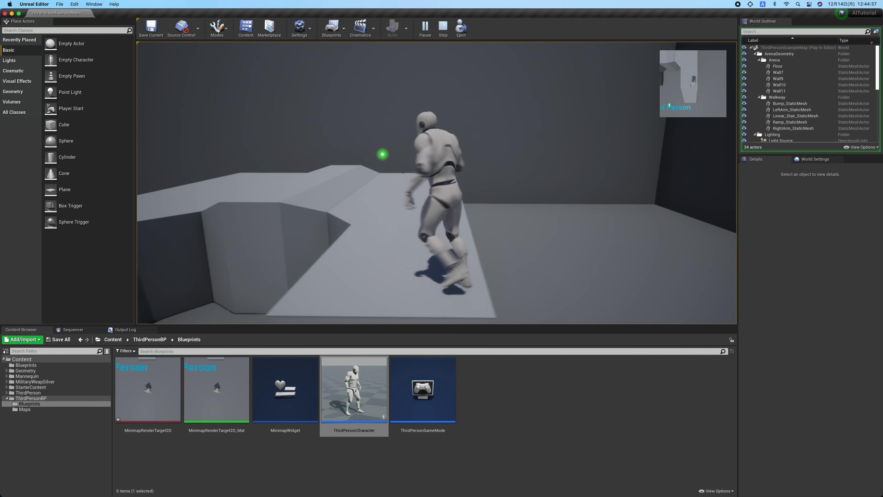
{"action": "key", "text": "s"}
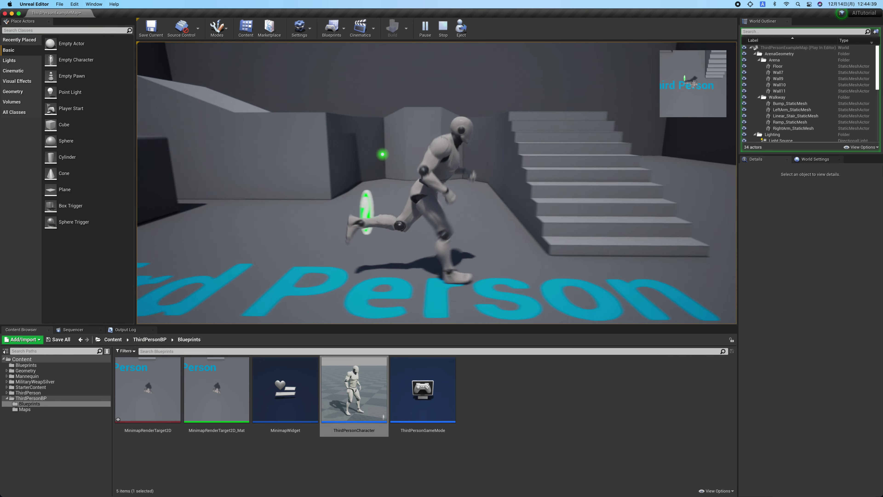
{"action": "key", "text": "Escape"}
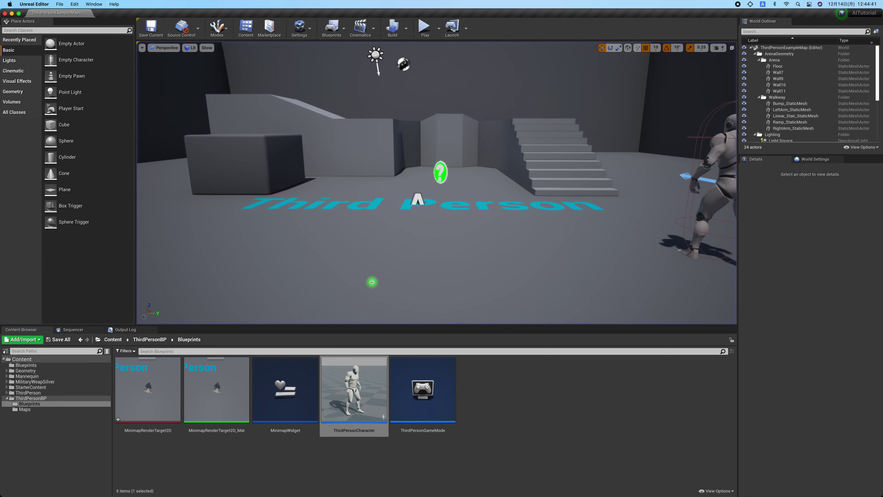
Step: In ThirdPersonCharacter, attach SceneCaptureComponent2D under SpringArm and select it
{"action": "double_click", "coordinate": [350, 378]}
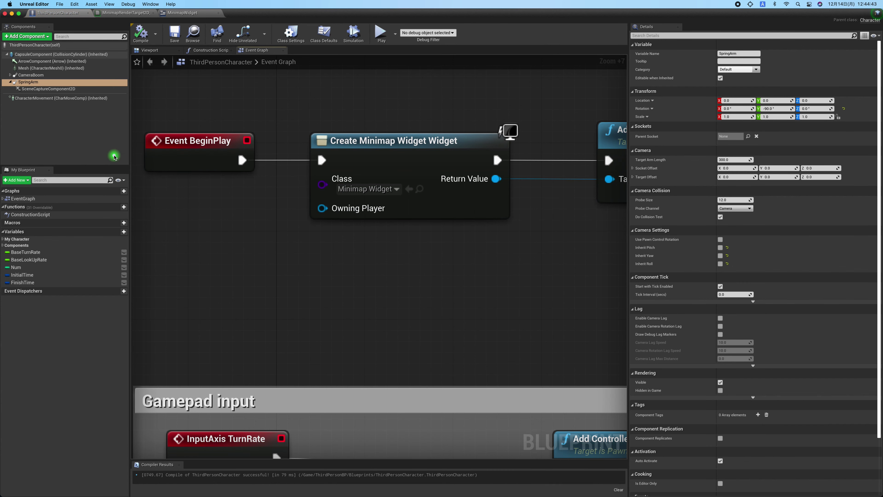
{"action": "left_click_drag", "start_coordinate": [114, 156], "coordinate": [53, 89]}
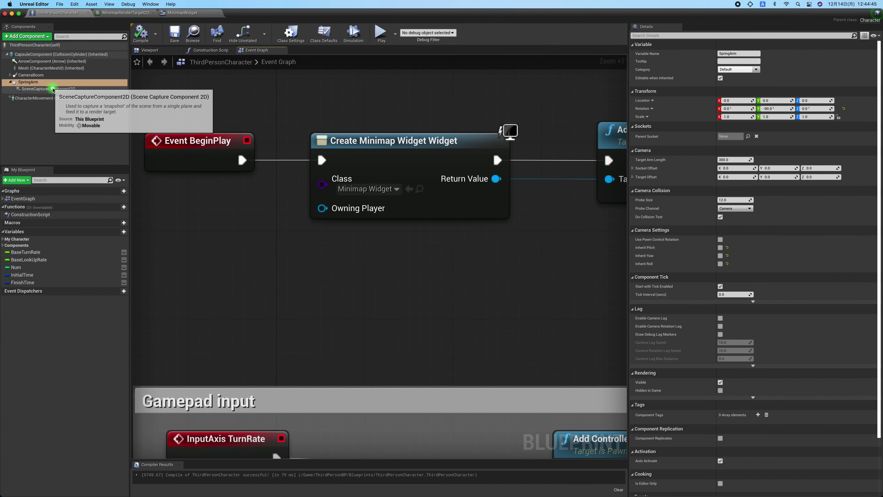
{"action": "left_click", "coordinate": [53, 89]}
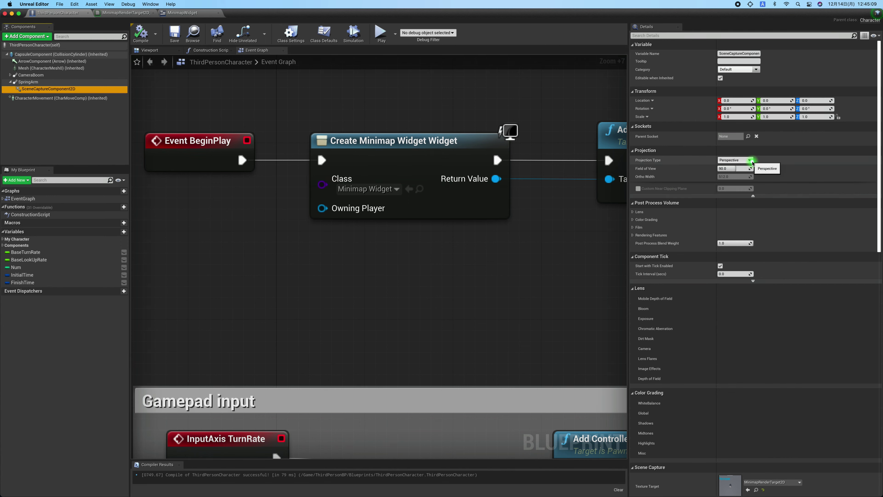
Step: Set the scene capture's Projection Type to Orthographic (Ortho Width 512), compile, and start a play test
{"action": "left_click", "coordinate": [751, 161]}
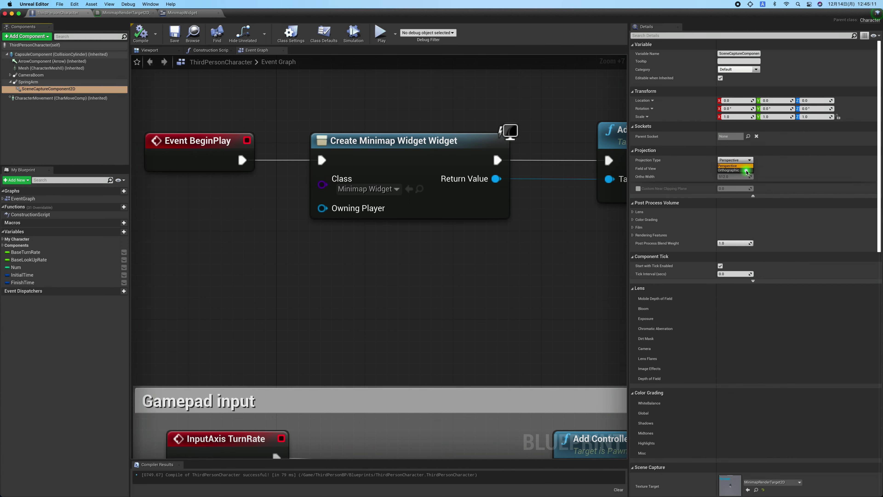
{"action": "left_click", "coordinate": [746, 170]}
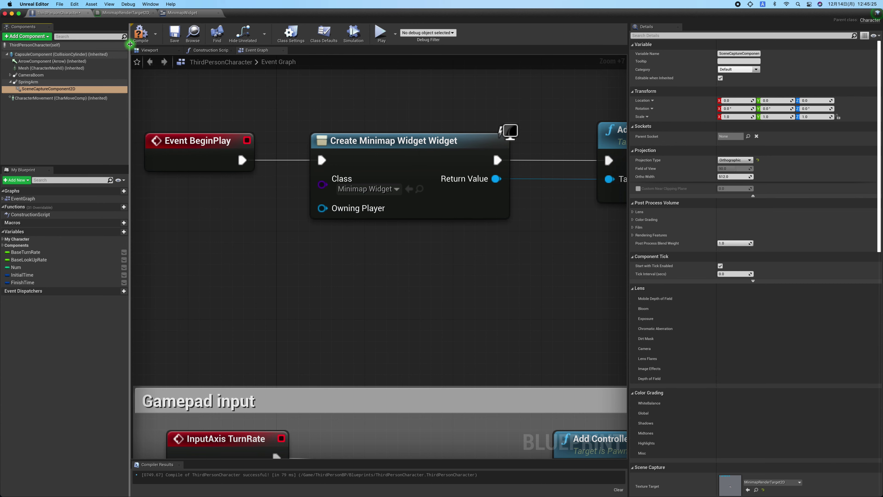
{"action": "left_click", "coordinate": [157, 42]}
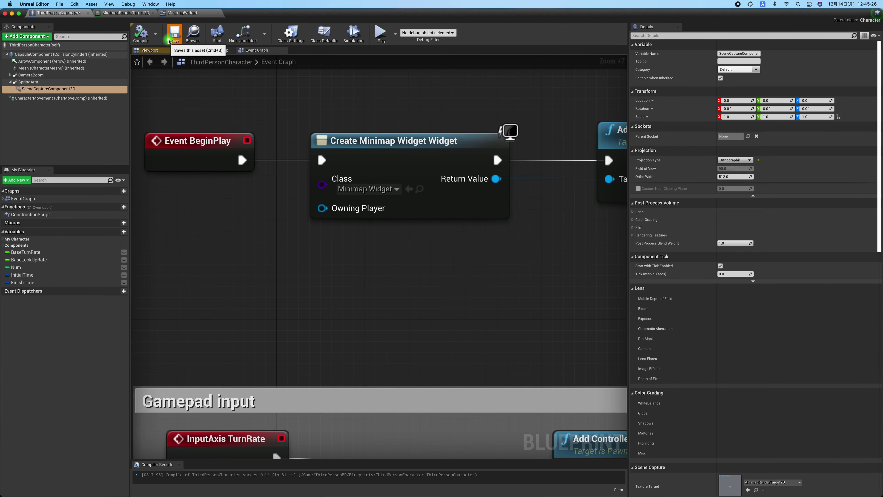
{"action": "left_click", "coordinate": [381, 35]}
{"action": "left_click", "coordinate": [370, 50]}
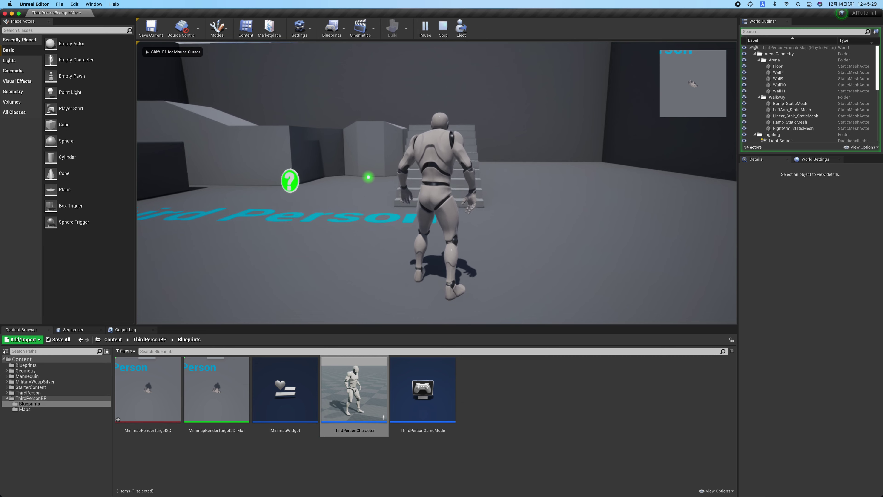
{"action": "key", "text": "w"}
{"action": "key", "text": "w"}
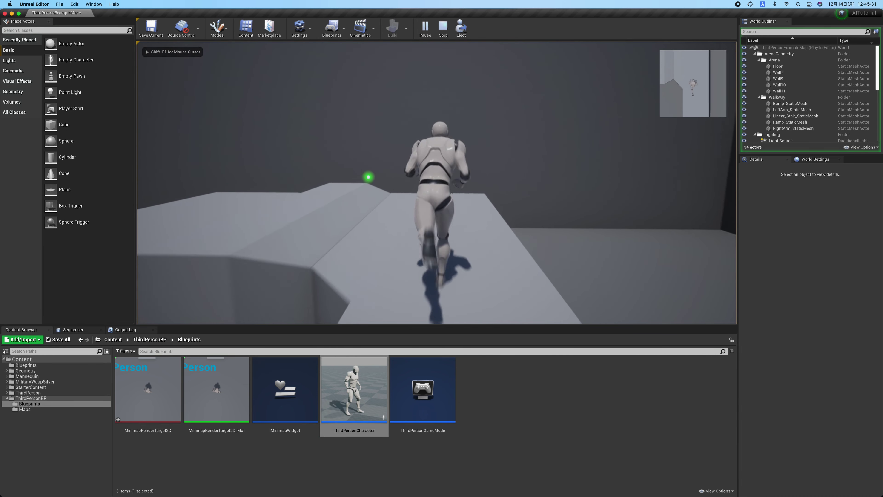
{"action": "key", "text": "s"}
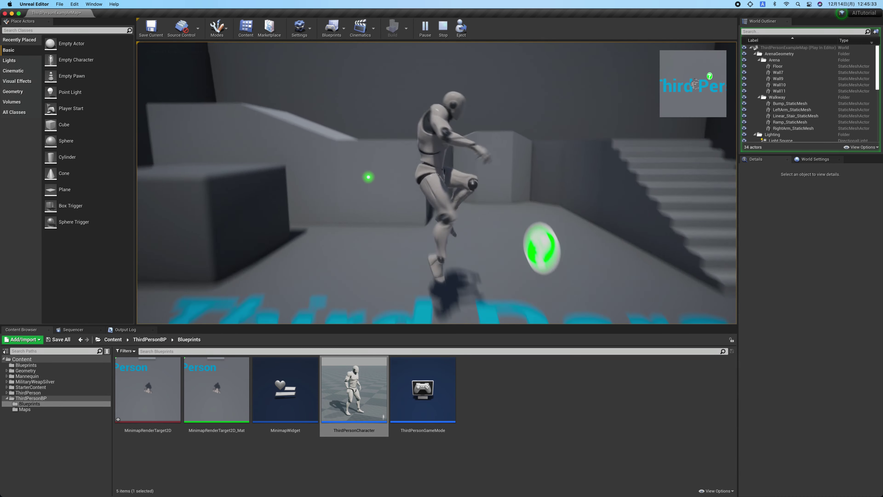
{"action": "key", "text": "w"}
{"action": "key", "text": "s"}
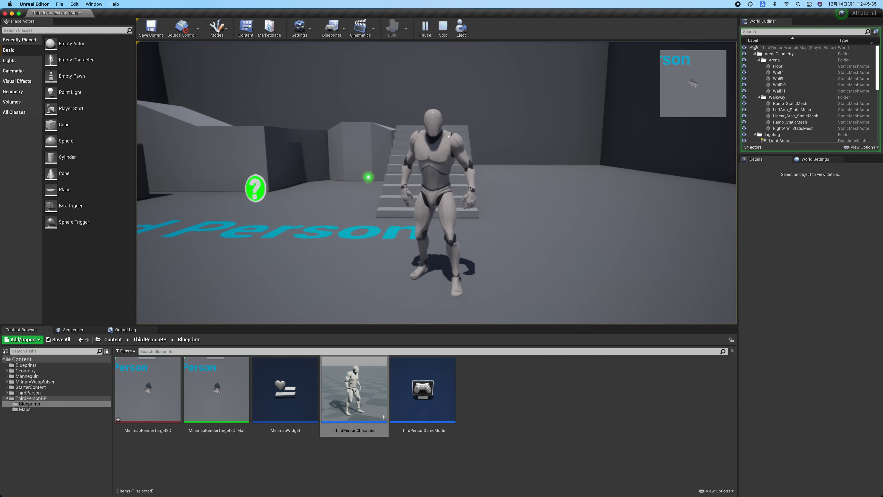
{"action": "key", "text": "Escape"}
Step: Change the scene capture's Ortho Width to 1024 in ThirdPersonCharacter and play the level again
{"action": "double_click", "coordinate": [347, 376]}
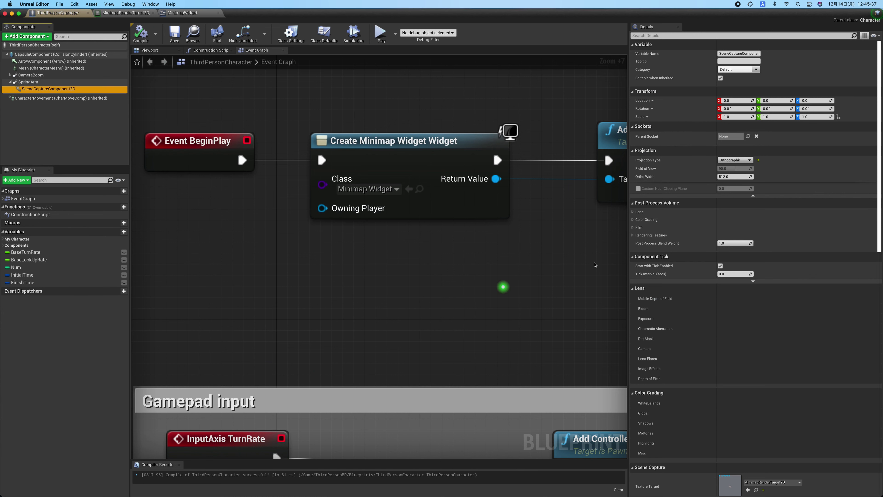
{"action": "left_click", "coordinate": [733, 177]}
{"action": "type", "text": "1024"}
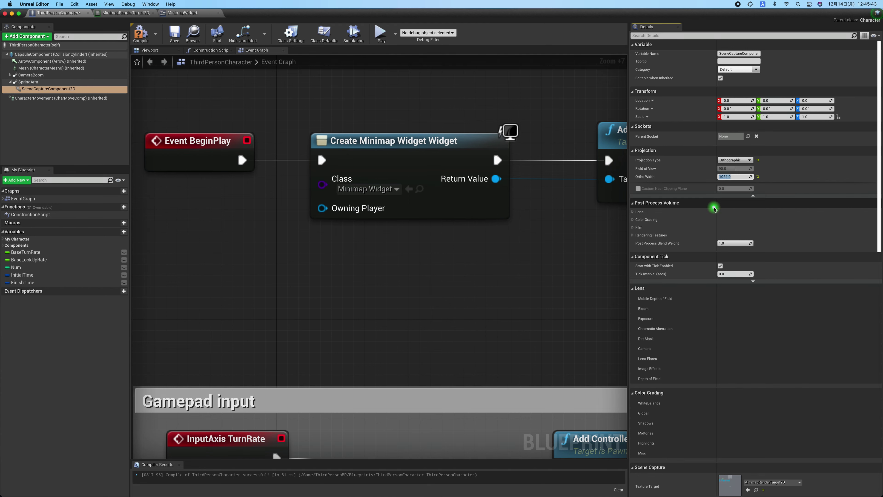
{"action": "left_click", "coordinate": [383, 38]}
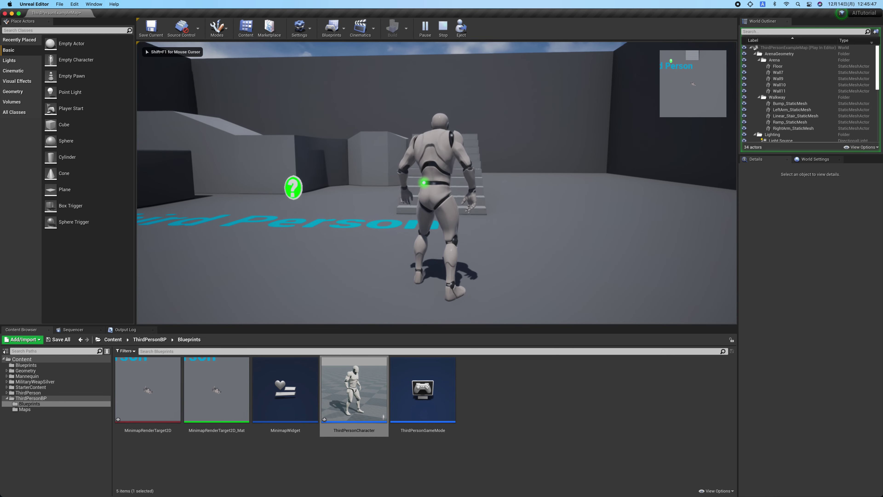
Step: Run the character across the platform and toward the stairs to check the 1024-wide minimap, then stop play
{"action": "key", "text": "w"}
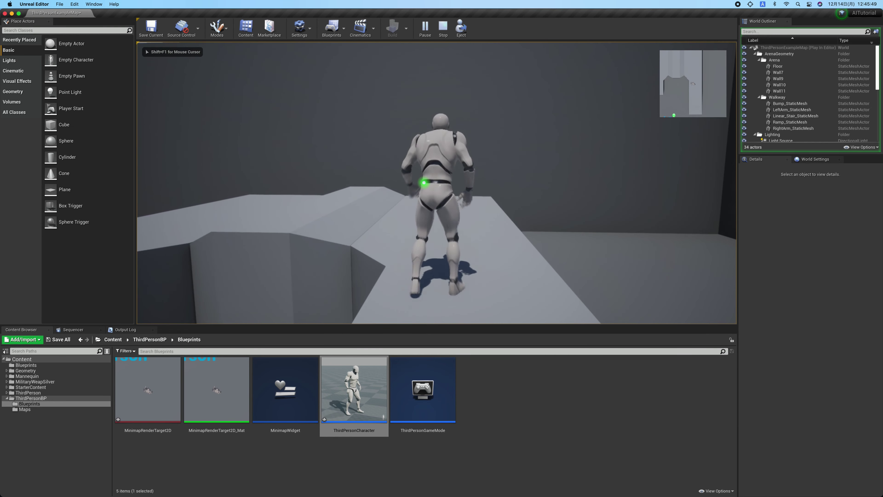
{"action": "key", "text": "s"}
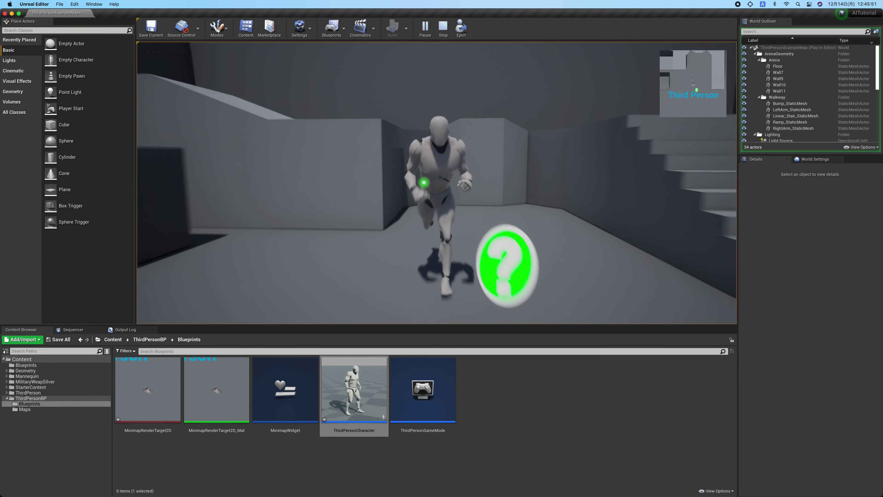
{"action": "key", "text": "w"}
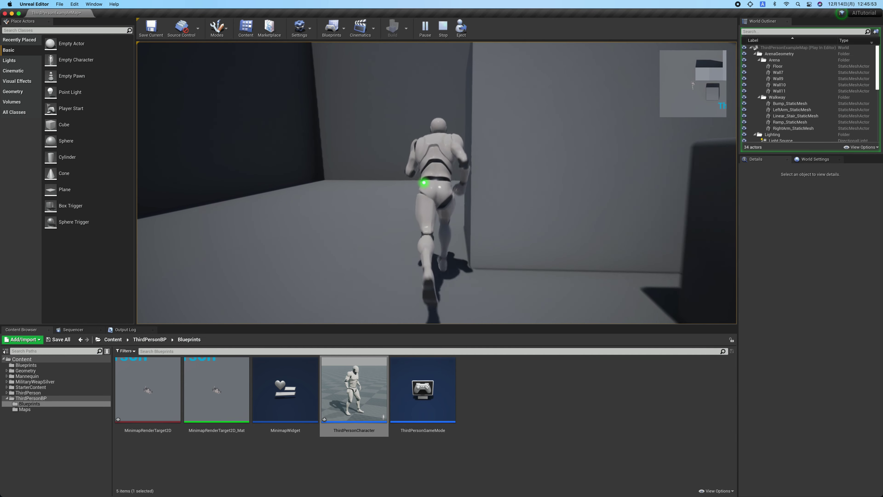
{"action": "key", "text": "s"}
{"action": "key", "text": "a"}
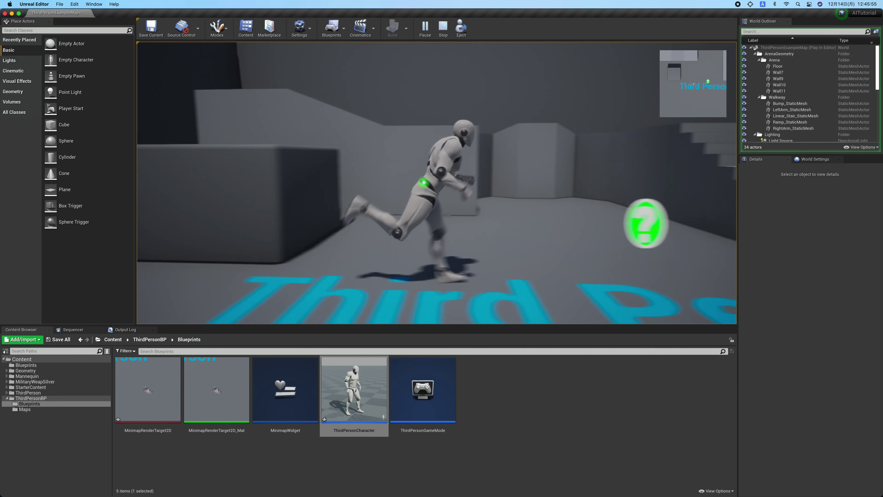
{"action": "key", "text": "s"}
{"action": "key", "text": "w"}
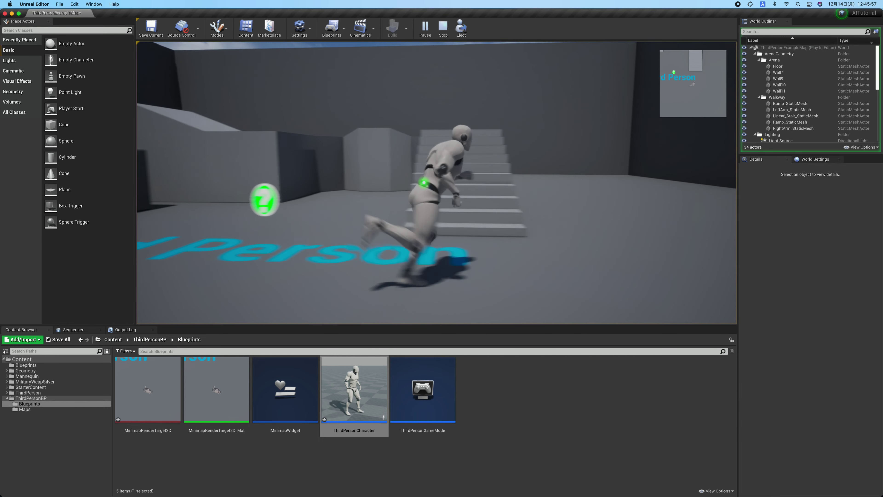
{"action": "key", "text": "Escape"}
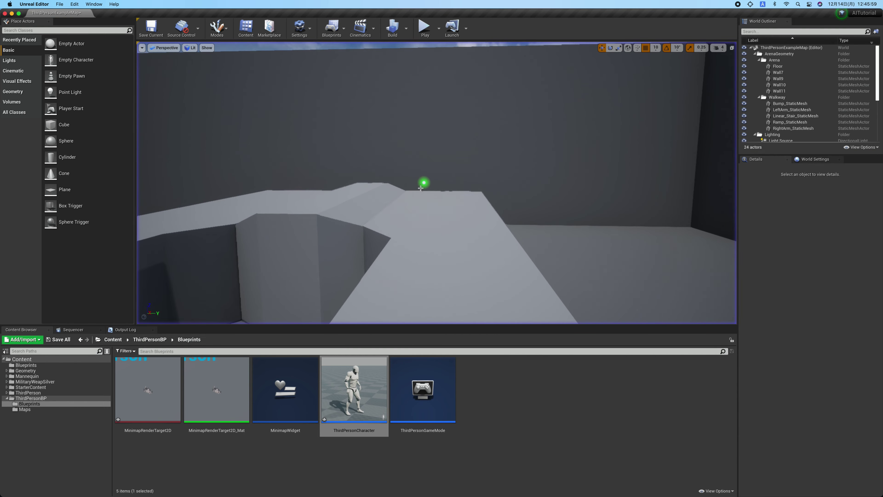